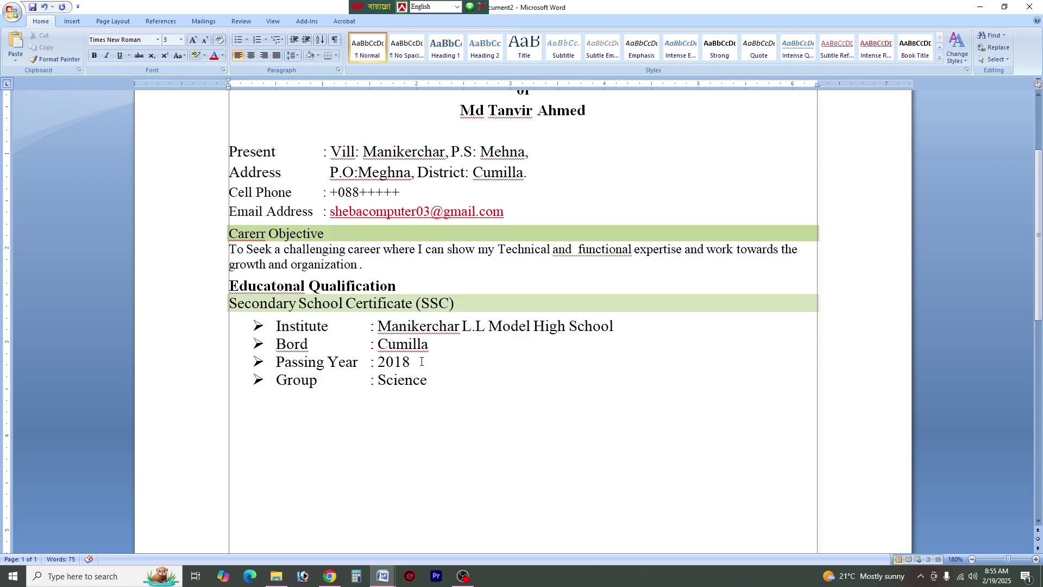
Step: Copy the "Secondary School Certificate (SSC)" heading line
{"action": "key", "text": "shift+Home"}
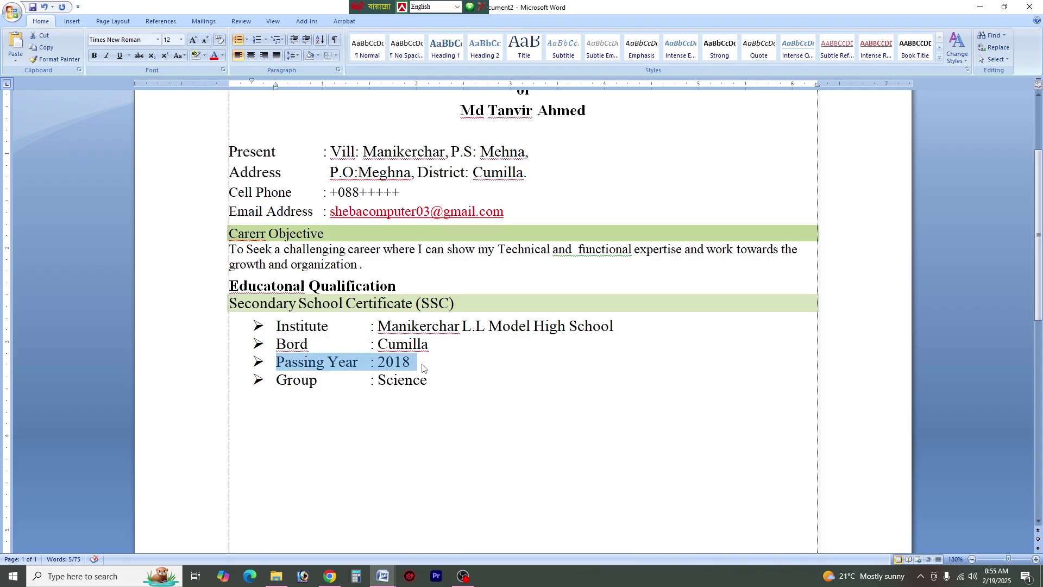
{"action": "left_click", "coordinate": [429, 370]}
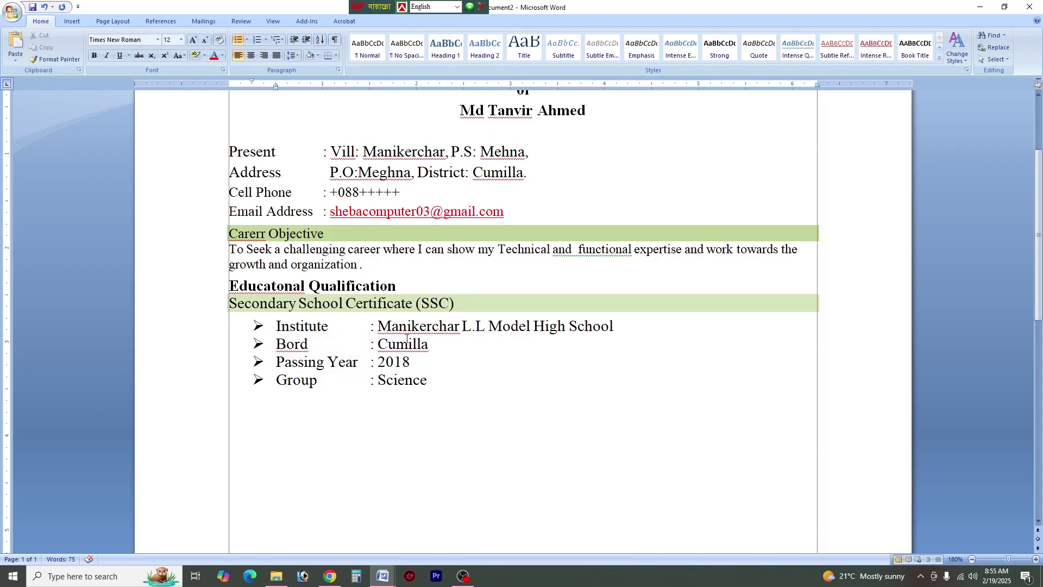
{"action": "left_click", "coordinate": [455, 303]}
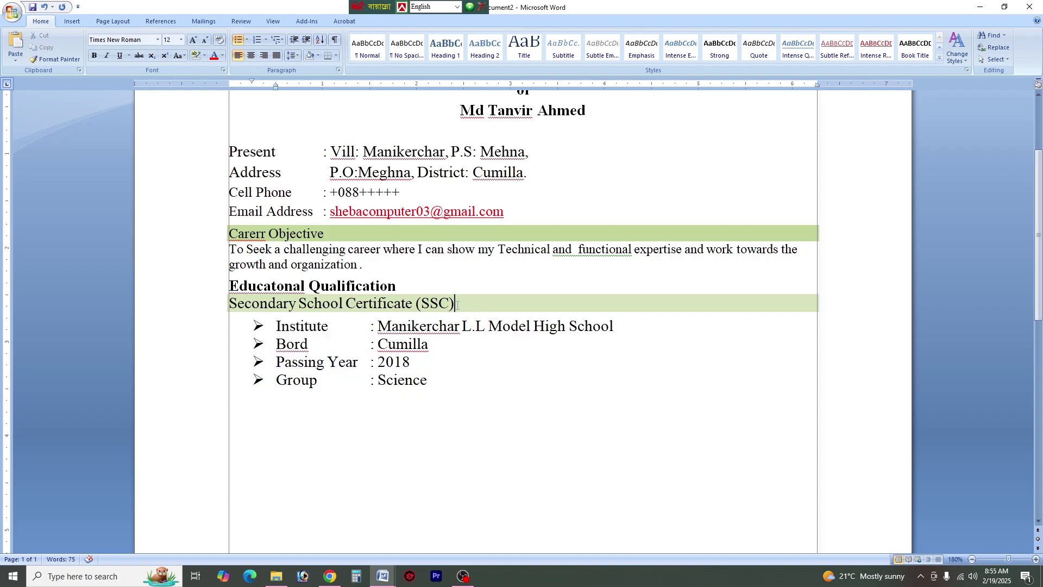
{"action": "left_click", "coordinate": [218, 304], "text": "shift"}
{"action": "left_click", "coordinate": [229, 304]}
{"action": "left_click_drag", "start_coordinate": [229, 304], "coordinate": [480, 310]}
{"action": "key", "text": "ctrl+c"}
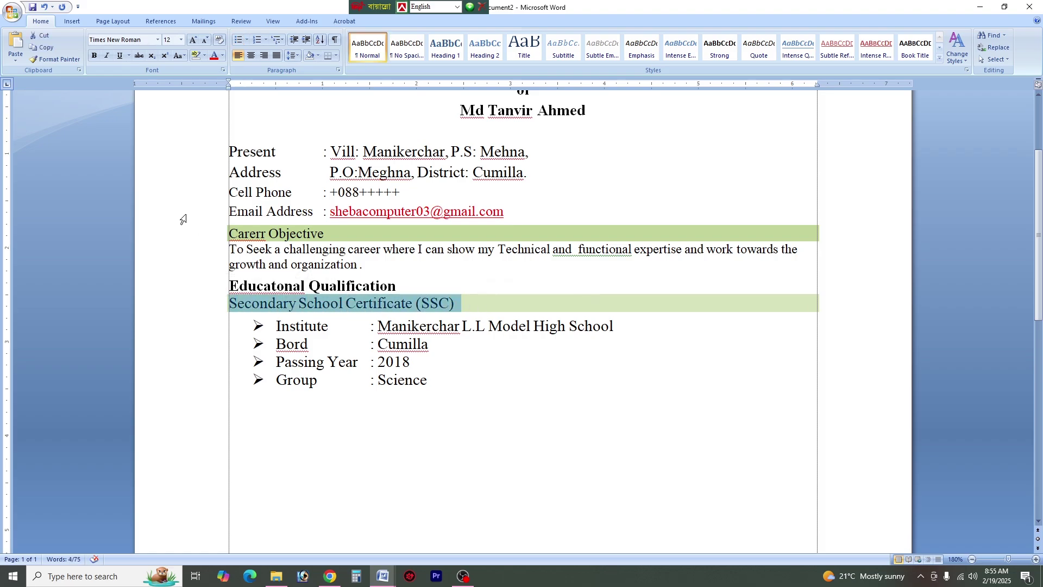
Step: Paste the copied SSC heading below the Group bullet, unindented and with one blank line above it
{"action": "left_click", "coordinate": [303, 396]}
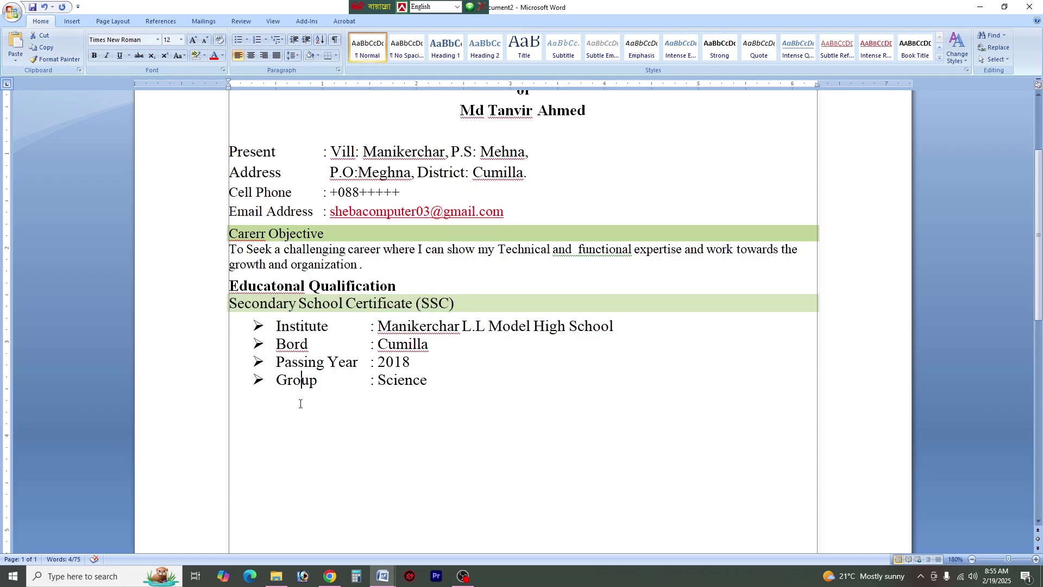
{"action": "left_click", "coordinate": [444, 382]}
{"action": "key", "text": "Return"}
{"action": "key", "text": "BackSpace"}
{"action": "key", "text": "BackSpace"}
{"action": "key", "text": "BackSpace"}
{"action": "key", "text": "Return"}
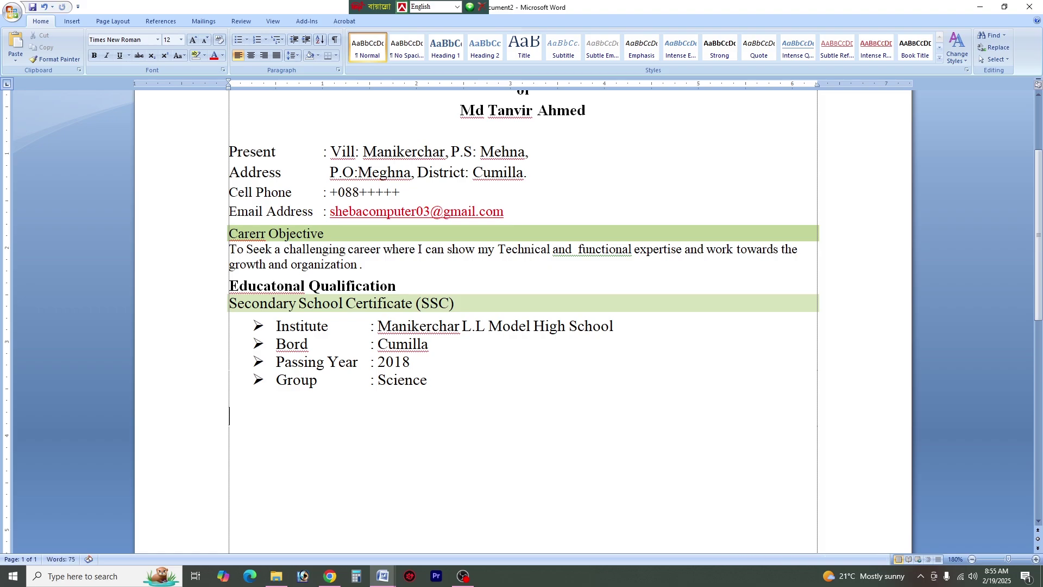
{"action": "key", "text": "ctrl+v"}
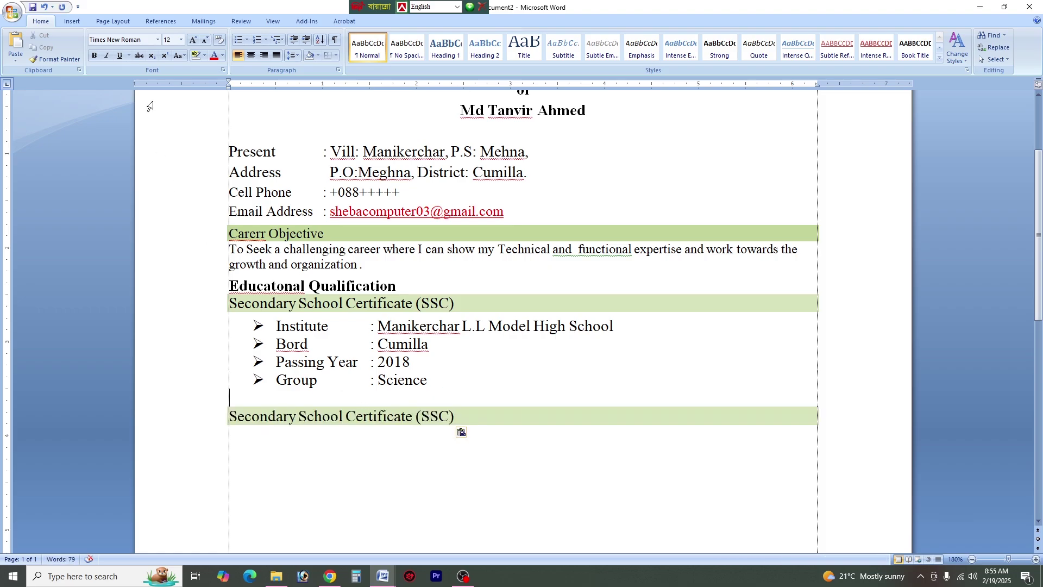
Step: Reduce the font size of the blank line above the pasted heading to 5
{"action": "left_click", "coordinate": [205, 40]}
{"action": "left_click", "coordinate": [206, 41]}
{"action": "left_click", "coordinate": [206, 41]}
{"action": "left_click", "coordinate": [206, 40]}
{"action": "left_click", "coordinate": [206, 41]}
{"action": "left_click", "coordinate": [205, 41]}
{"action": "left_click", "coordinate": [206, 40]}
Step: Change the pasted heading to "Higher Secondary Certificate (HSC)"
{"action": "double_click", "coordinate": [293, 408]}
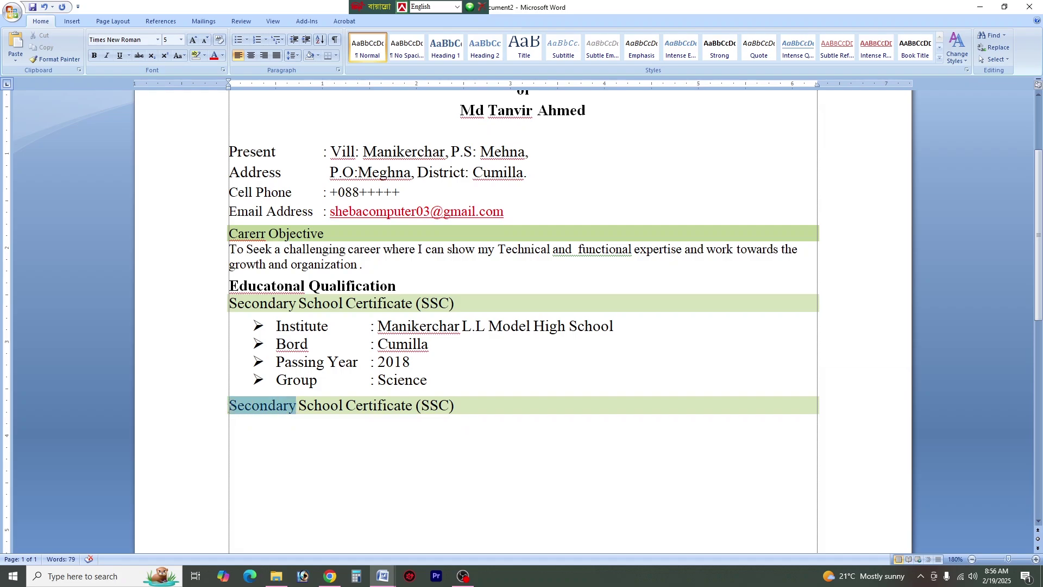
{"action": "key", "text": "Left"}
{"action": "type", "text": "Hig"}
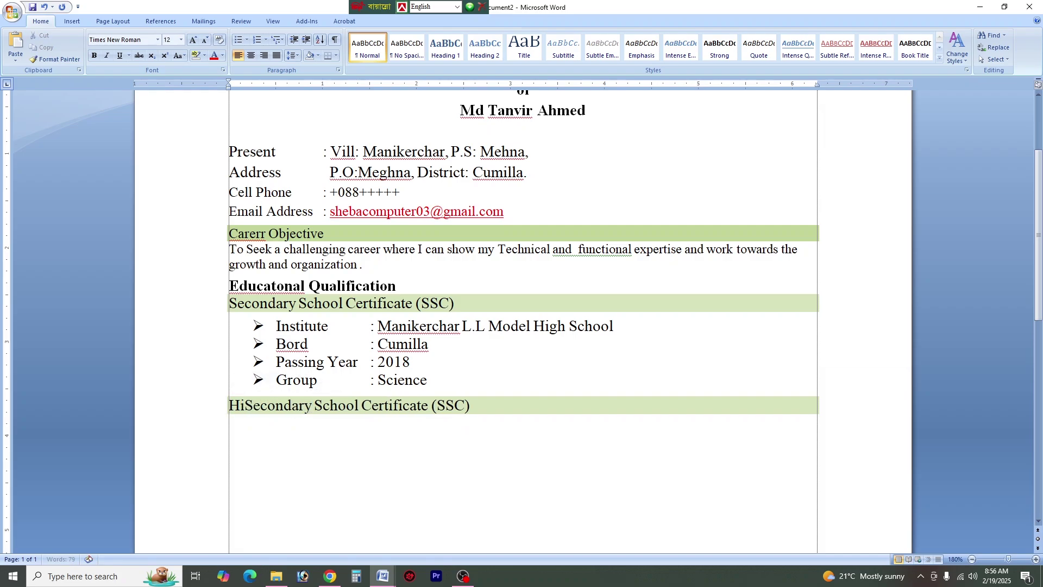
{"action": "type", "text": "her"}
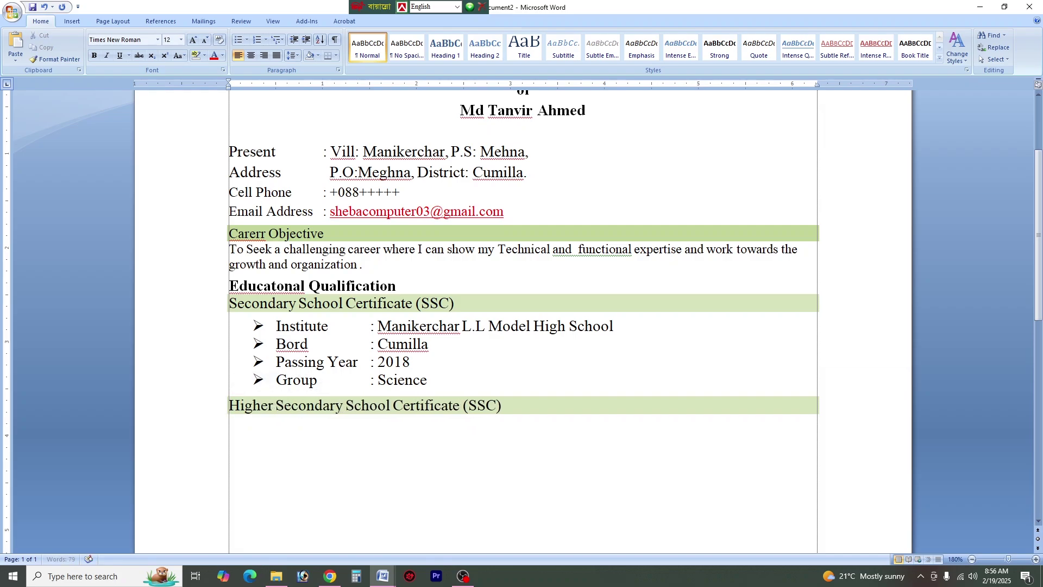
{"action": "mouse_move", "coordinate": [347, 407]}
{"action": "left_mouse_down"}
{"action": "mouse_move", "coordinate": [388, 407]}
{"action": "mouse_move", "coordinate": [345, 407]}
{"action": "left_mouse_up"}
{"action": "left_click", "coordinate": [391, 407]}
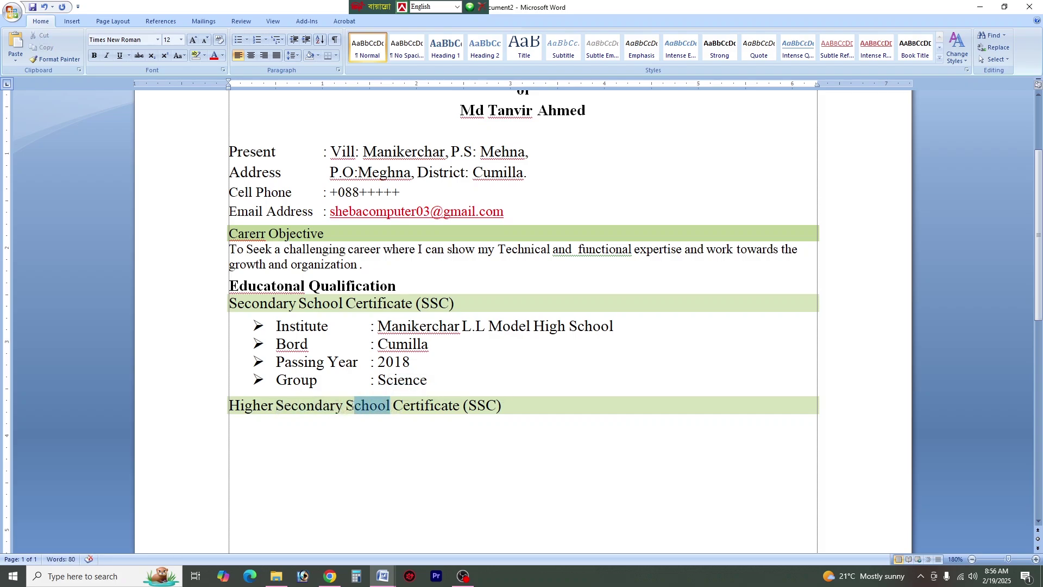
{"action": "key", "text": "BackSpace"}
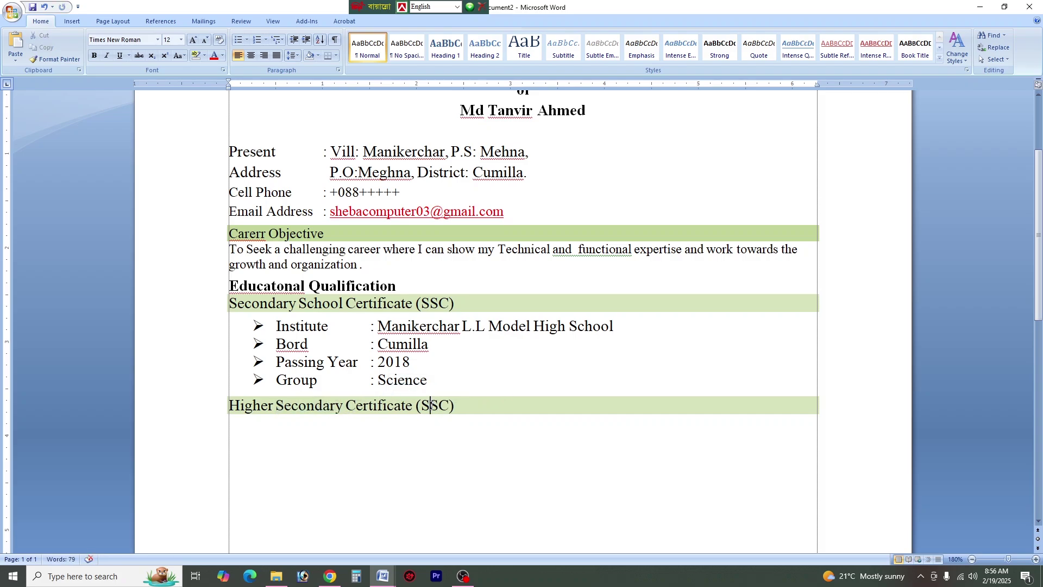
{"action": "left_click", "coordinate": [430, 406]}
{"action": "key", "text": "BackSpace"}
{"action": "type", "text": "H"}
Step: Duplicate the four SSC bullets, Institute through Group, beneath the HSC heading
{"action": "left_click_drag", "start_coordinate": [483, 377], "coordinate": [275, 326]}
{"action": "key", "text": "ctrl+c"}
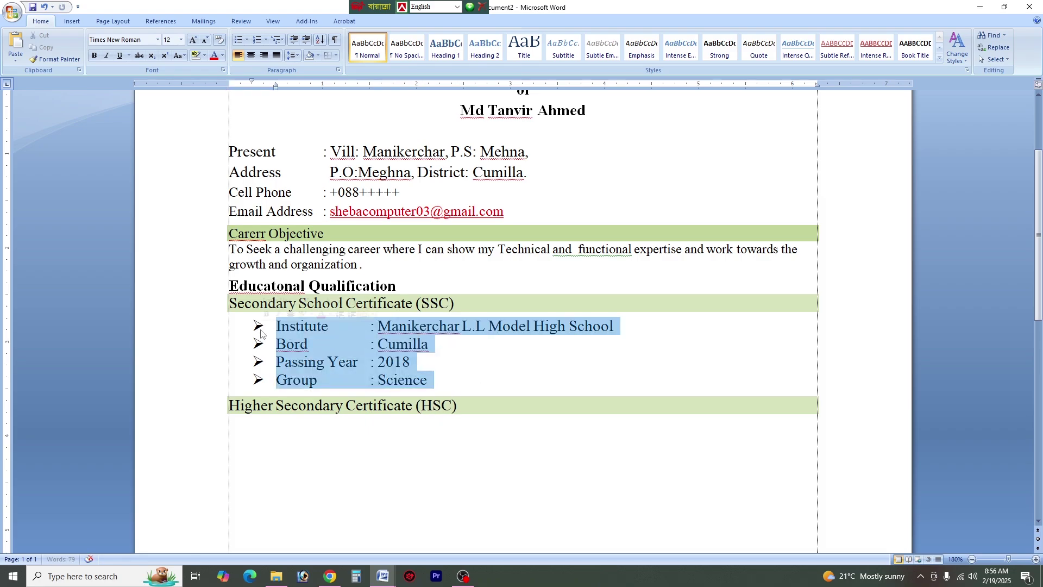
{"action": "left_click", "coordinate": [283, 445]}
{"action": "key", "text": "ctrl+v"}
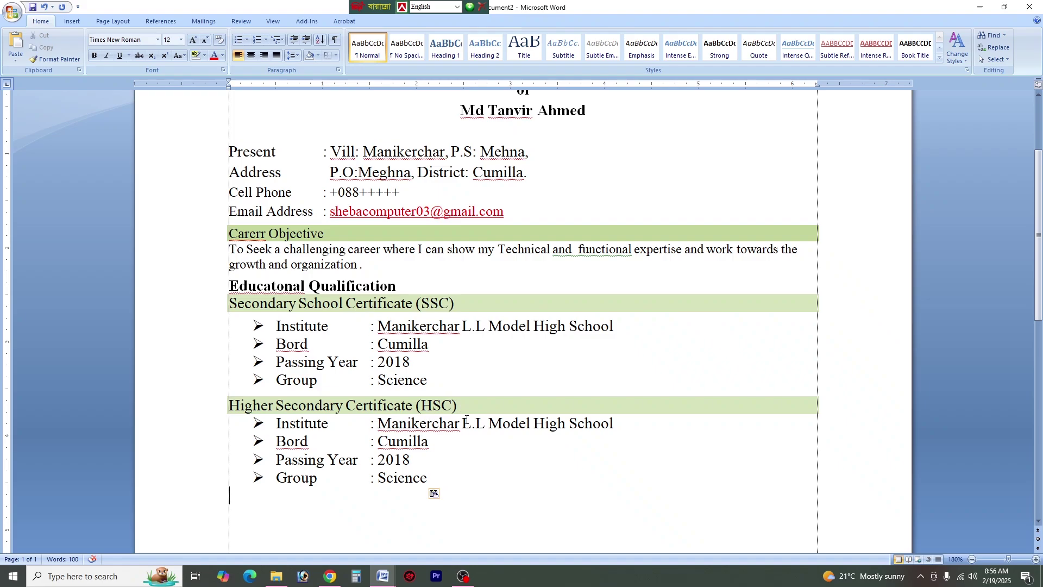
Step: Set the HSC institute to "Juranpur Adarsha University College." and its passing year to 2021
{"action": "left_click", "coordinate": [378, 423]}
{"action": "type", "text": "Govt."}
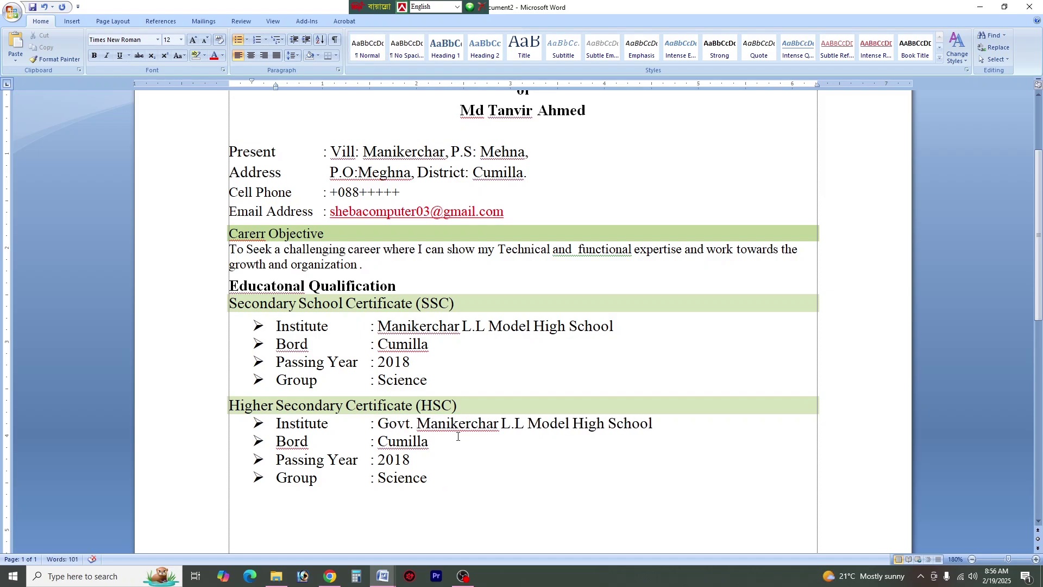
{"action": "left_click_drag", "start_coordinate": [654, 422], "coordinate": [398, 423]}
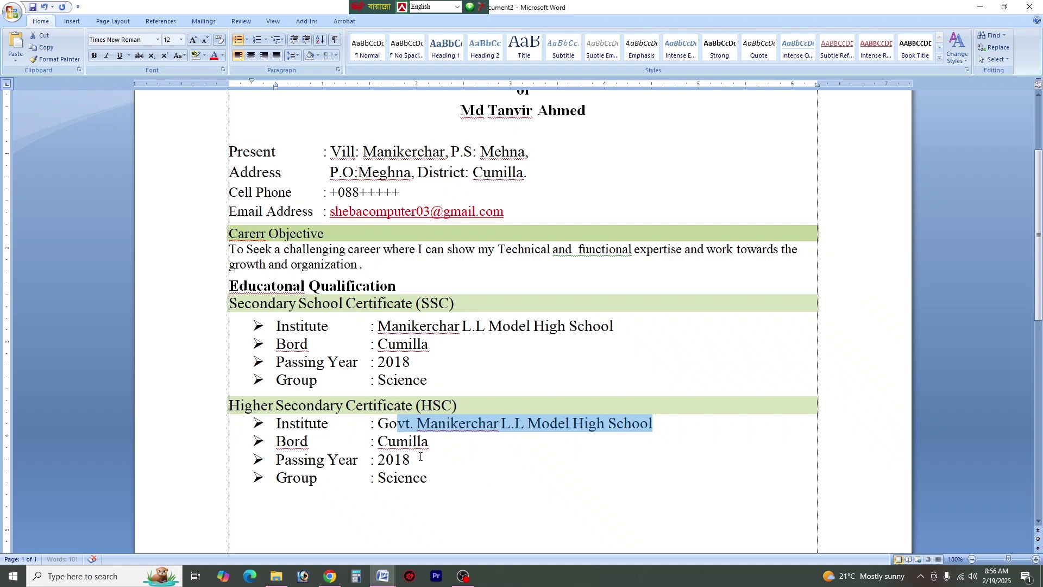
{"action": "key", "text": "BackSpace"}
{"action": "key", "text": "BackSpace"}
{"action": "key", "text": "BackSpace"}
{"action": "key", "text": "BackSpace"}
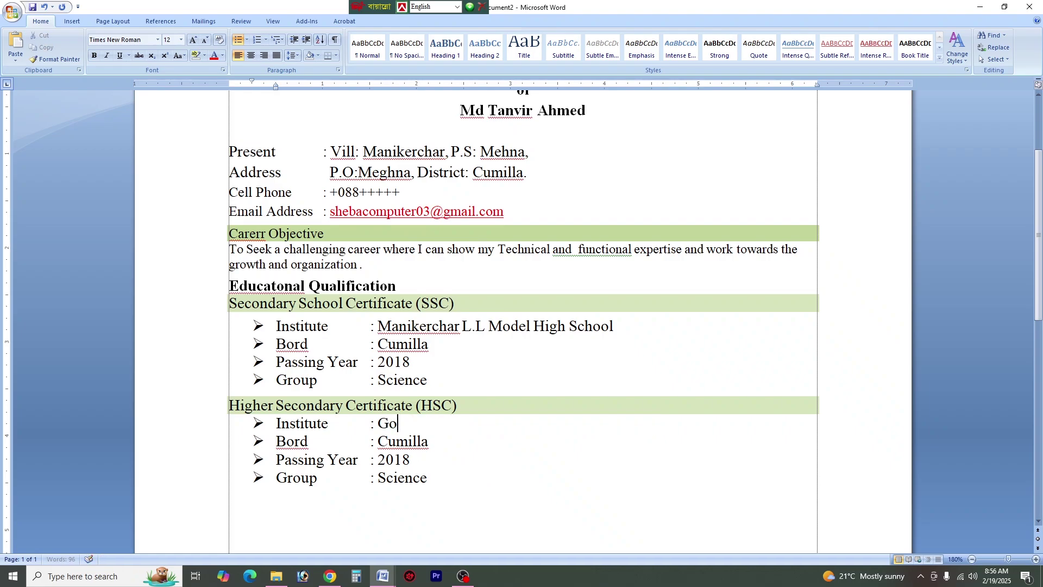
{"action": "type", "text": "Juranpur Ada"}
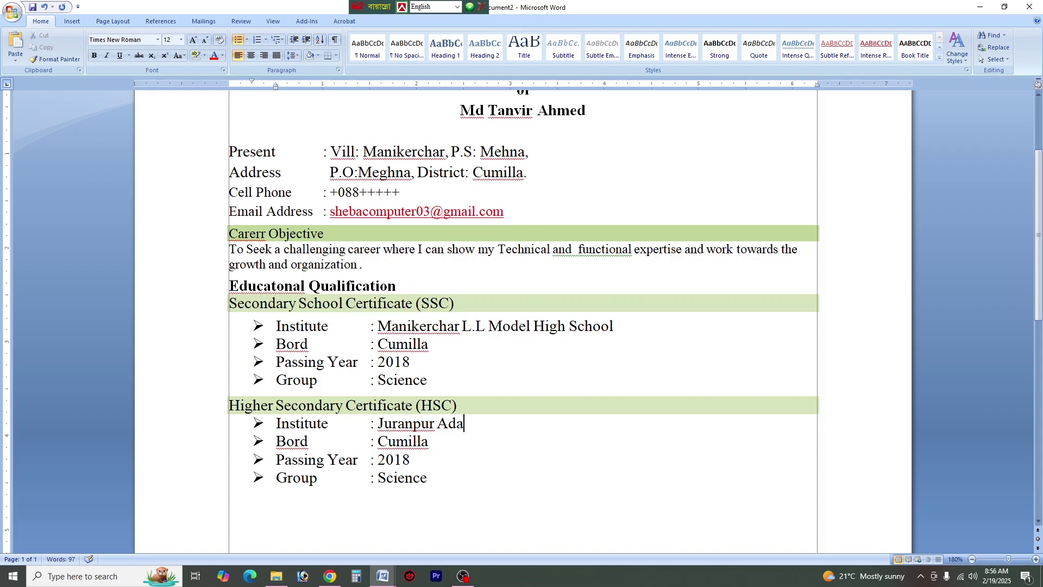
{"action": "type", "text": "rsha University Col"}
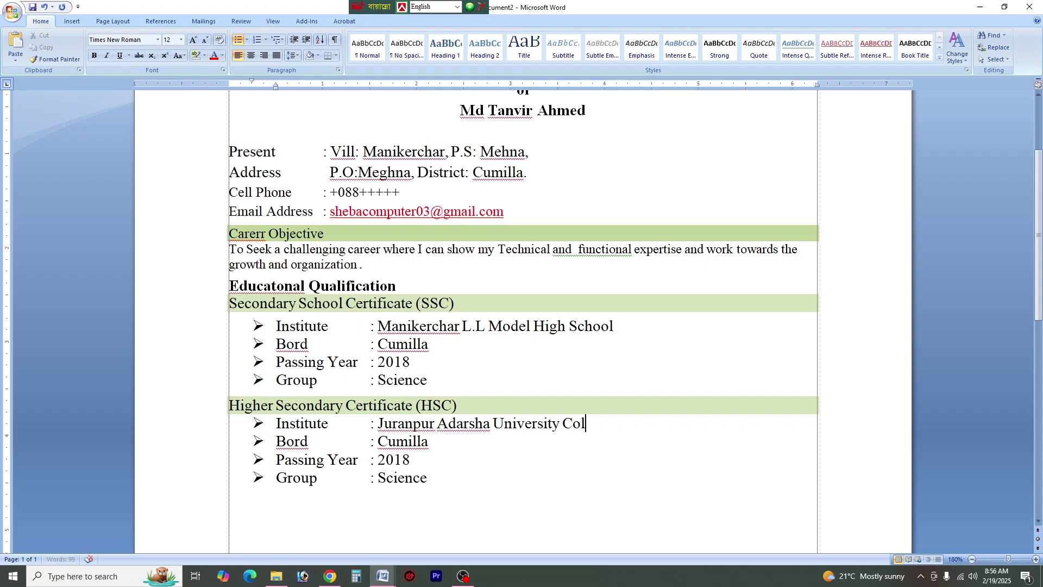
{"action": "type", "text": "lege."}
{"action": "left_click_drag", "start_coordinate": [414, 462], "coordinate": [396, 461]}
{"action": "type", "text": "21"}
{"action": "scroll", "coordinate": [449, 491], "scroll_direction": "down", "scroll_amount": 1}
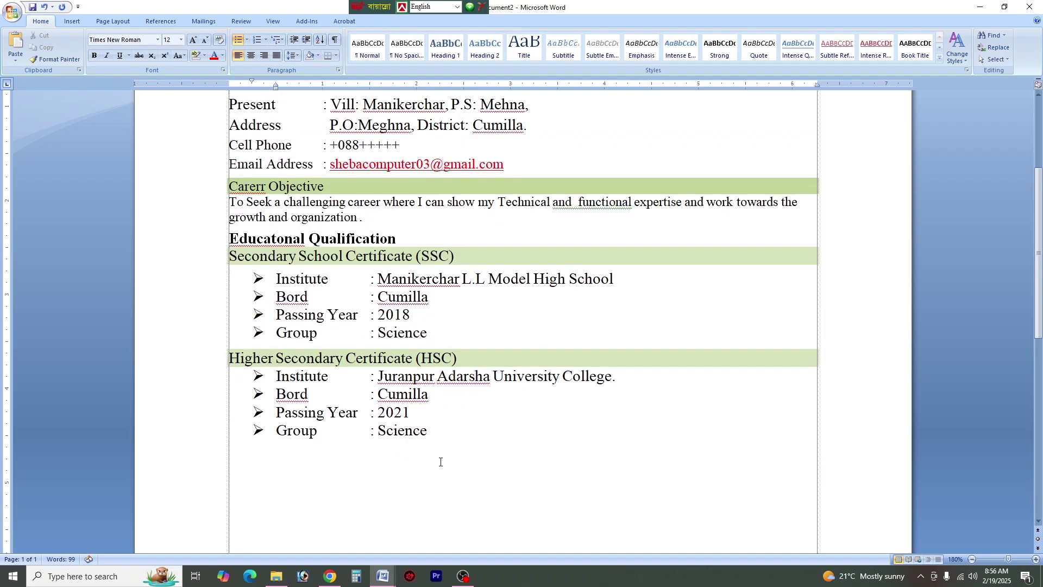
{"action": "scroll", "coordinate": [433, 433], "scroll_direction": "up", "scroll_amount": 1}
{"action": "scroll", "coordinate": [393, 390], "scroll_direction": "down", "scroll_amount": 2}
{"action": "scroll", "coordinate": [384, 395], "scroll_direction": "up", "scroll_amount": 2}
{"action": "scroll", "coordinate": [386, 395], "scroll_direction": "up", "scroll_amount": 1}
{"action": "scroll", "coordinate": [400, 389], "scroll_direction": "down", "scroll_amount": 4}
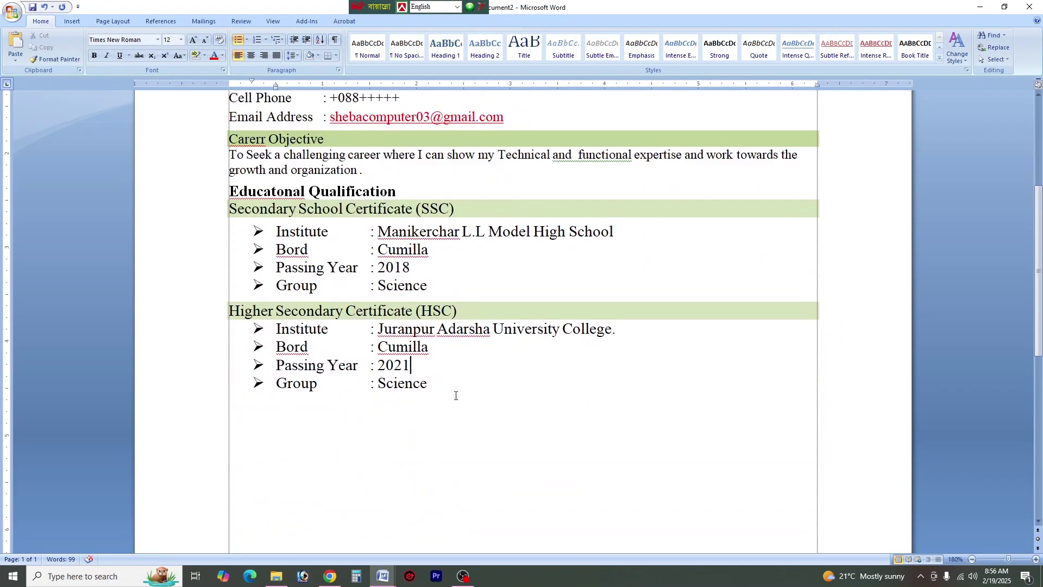
Step: Copy the HSC heading line and paste it directly beneath the HSC bullets, removing the empty line between
{"action": "scroll", "coordinate": [455, 395], "scroll_direction": "down", "scroll_amount": 2}
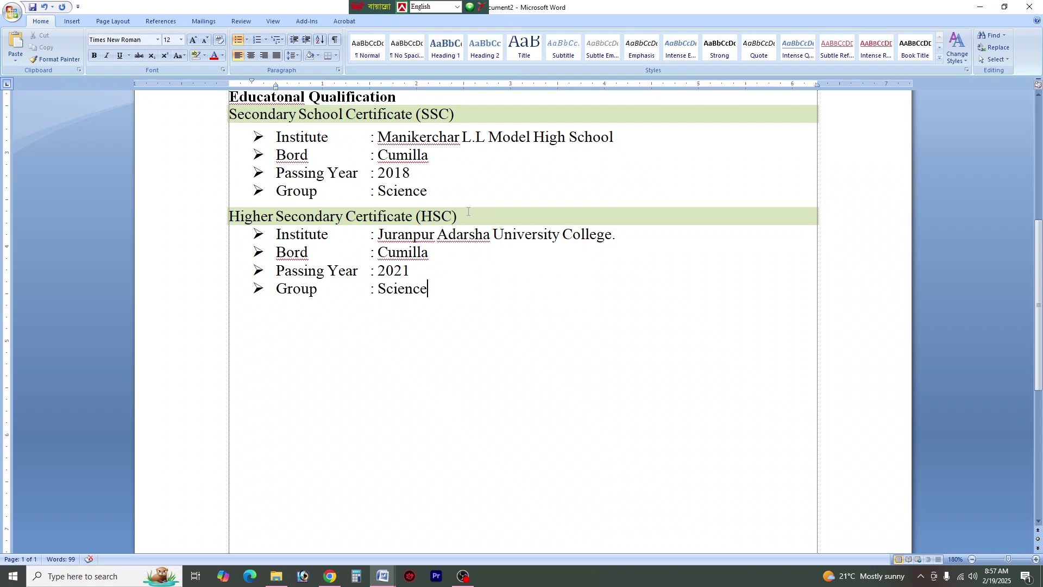
{"action": "left_click_drag", "start_coordinate": [467, 212], "coordinate": [227, 215]}
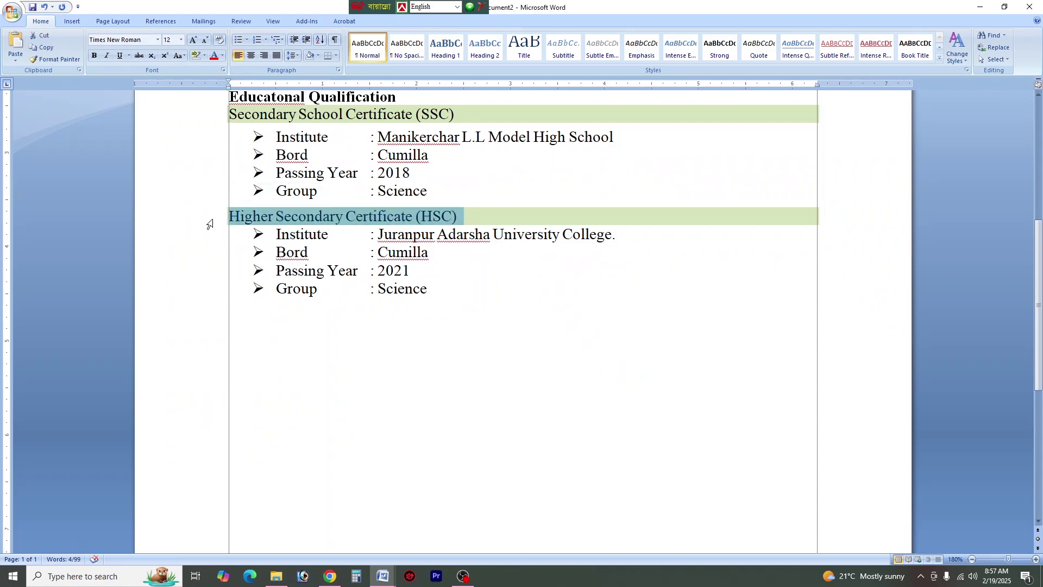
{"action": "left_click", "coordinate": [284, 337]}
{"action": "left_click", "coordinate": [188, 219]}
{"action": "key", "text": "ctrl+c"}
{"action": "left_click", "coordinate": [232, 321]}
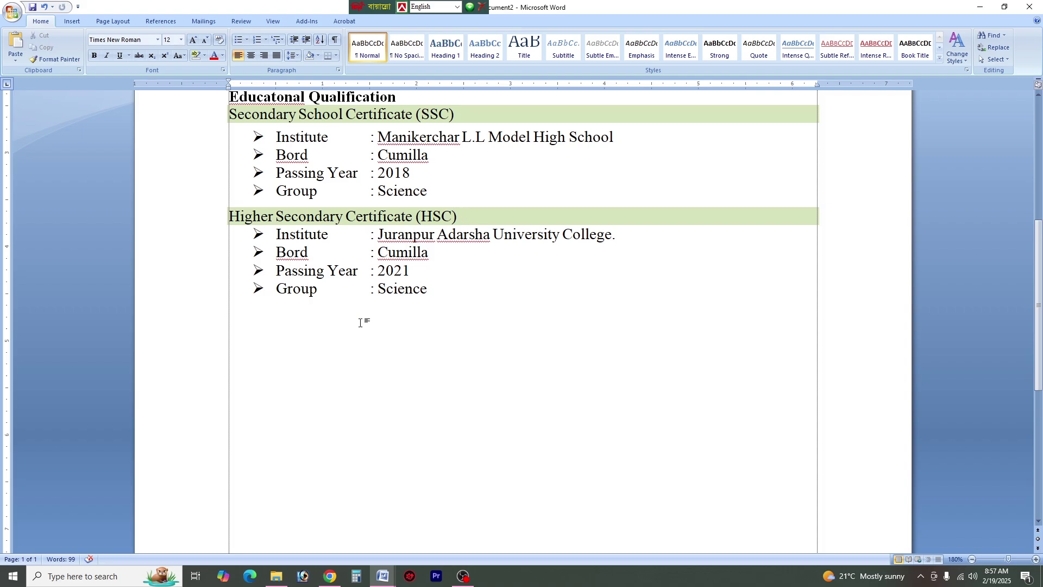
{"action": "key", "text": "ctrl+v"}
{"action": "key", "text": "Up"}
{"action": "key", "text": "BackSpace"}
{"action": "key", "text": "BackSpace"}
{"action": "key", "text": "BackSpace"}
Step: Insert an unbulleted blank line after the HSC Group bullet and reduce its font size to 6
{"action": "left_click", "coordinate": [441, 294]}
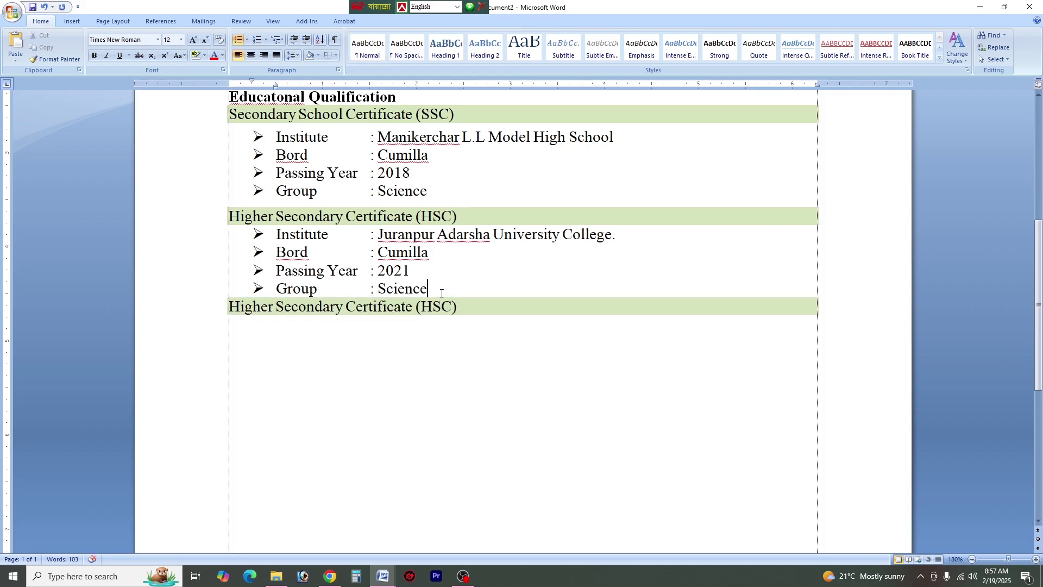
{"action": "key", "text": "Return"}
{"action": "key", "text": "BackSpace"}
{"action": "key", "text": "BackSpace"}
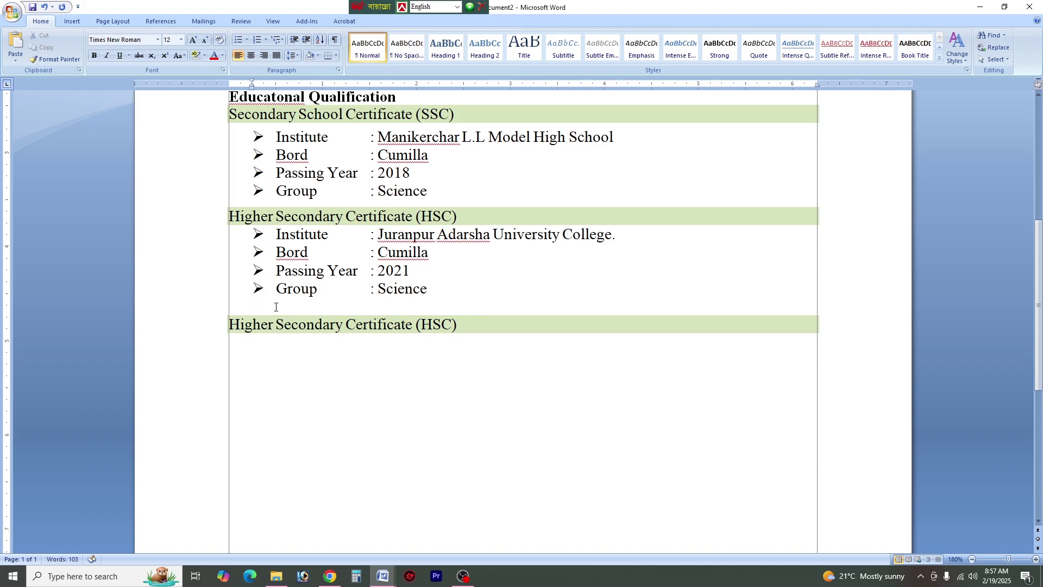
{"action": "left_click", "coordinate": [205, 41]}
{"action": "left_click", "coordinate": [205, 41]}
{"action": "left_click", "coordinate": [206, 41]}
{"action": "left_click", "coordinate": [206, 41]}
{"action": "left_click", "coordinate": [205, 40]}
{"action": "left_click", "coordinate": [205, 41]}
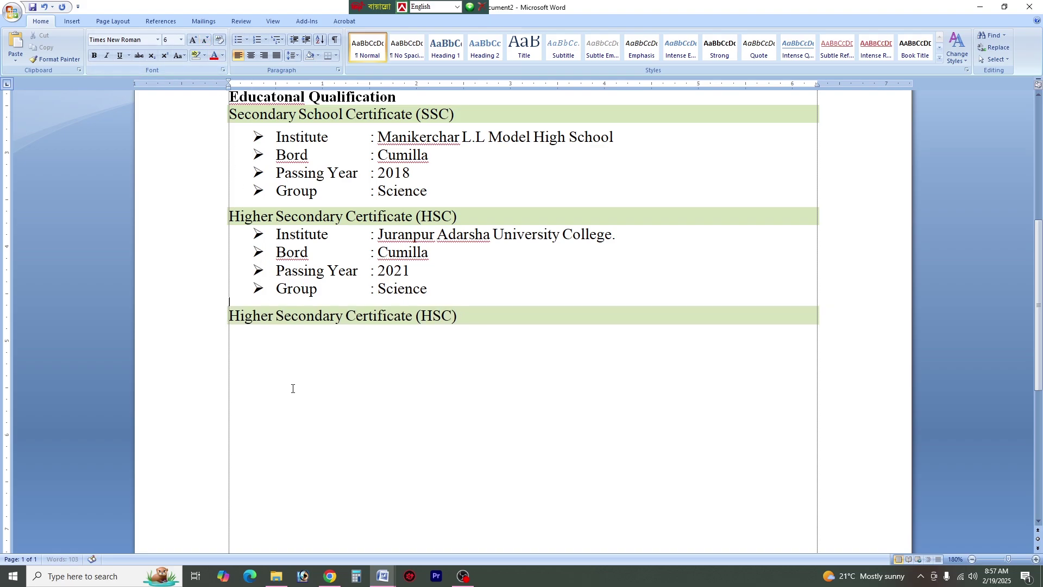
Step: Replace the text of the second HSC heading with "Personal Information"
{"action": "scroll", "coordinate": [298, 402], "scroll_direction": "up", "scroll_amount": 1}
{"action": "left_click_drag", "start_coordinate": [455, 365], "coordinate": [231, 371]}
{"action": "type", "text": "P"}
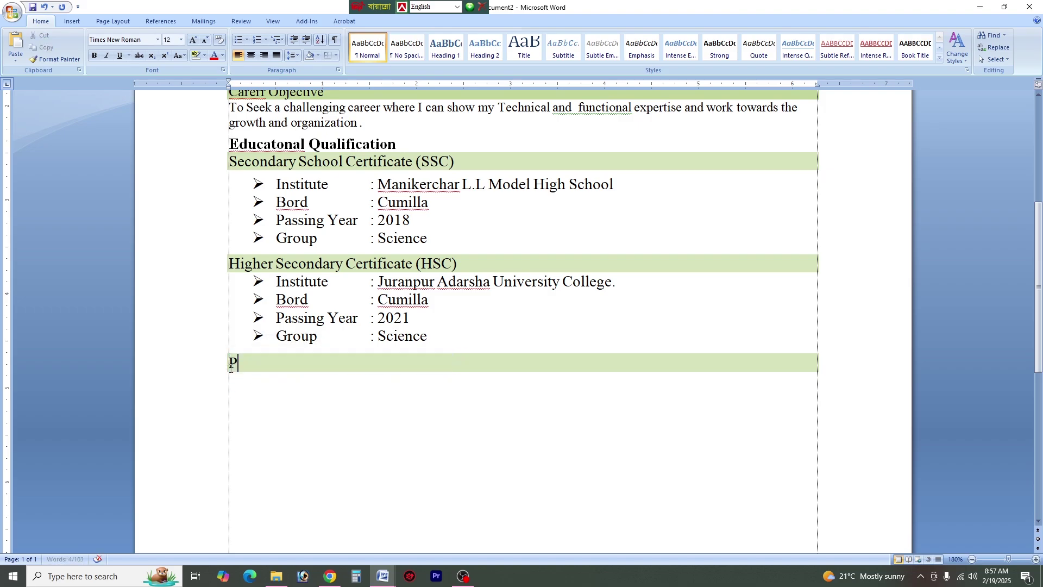
{"action": "type", "text": "ermanet"}
{"action": "key", "text": "BackSpace"}
{"action": "key", "text": "BackSpace"}
{"action": "key", "text": "BackSpace"}
{"action": "key", "text": "BackSpace"}
{"action": "key", "text": "BackSpace"}
{"action": "type", "text": "rsonal "}
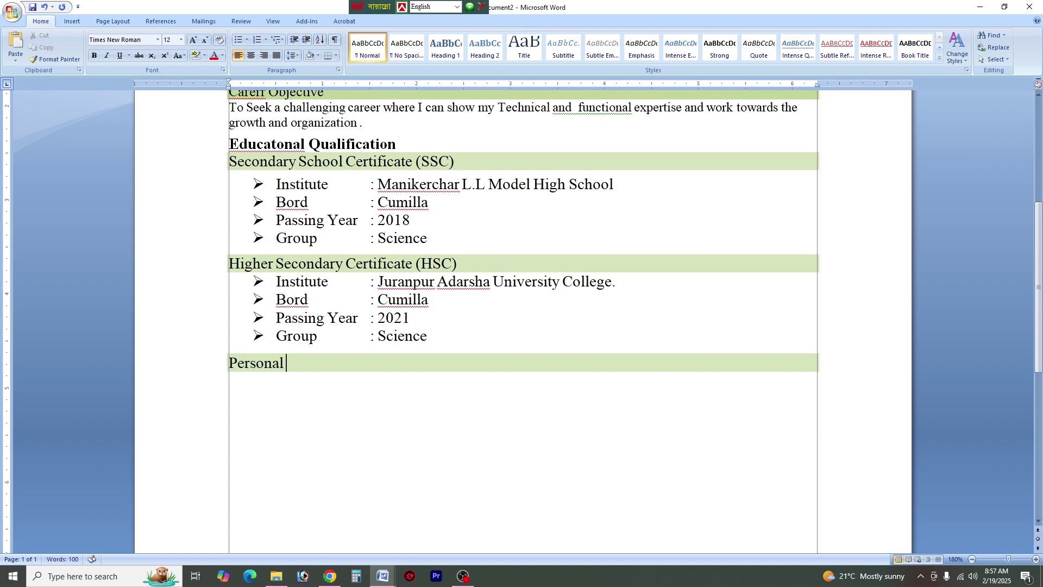
{"action": "type", "text": "Information"}
Step: Enter the label "Name" on the line below the Personal Information heading
{"action": "scroll", "coordinate": [277, 342], "scroll_direction": "down", "scroll_amount": 3, "text": "ctrl"}
{"action": "scroll", "coordinate": [277, 342], "scroll_direction": "up", "scroll_amount": 5}
{"action": "scroll", "coordinate": [294, 325], "scroll_direction": "down", "scroll_amount": 3}
{"action": "scroll", "coordinate": [305, 343], "scroll_direction": "up", "scroll_amount": 3, "text": "ctrl"}
{"action": "scroll", "coordinate": [311, 358], "scroll_direction": "up", "scroll_amount": 2}
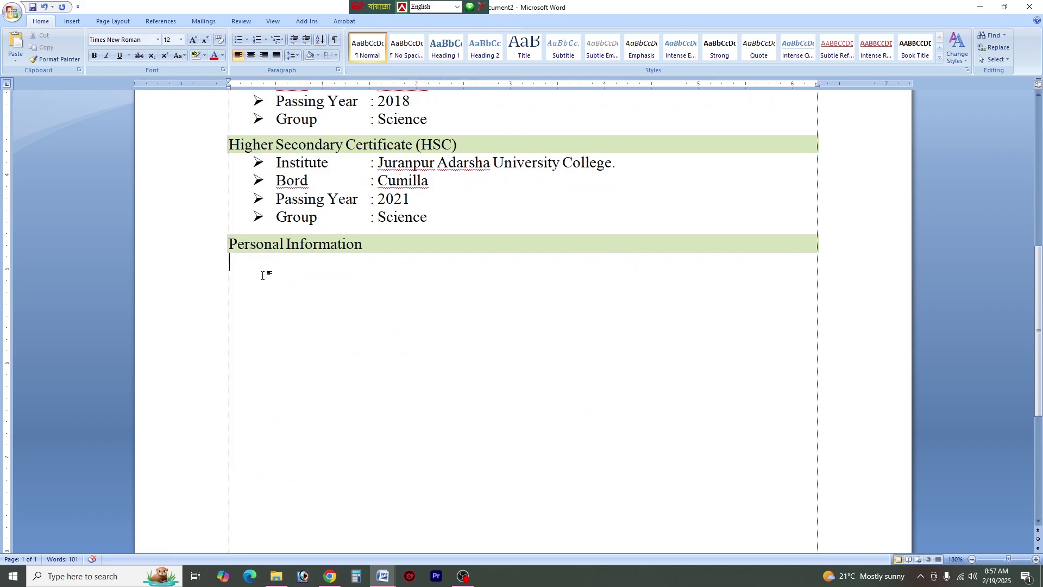
{"action": "type", "text": "Name:"}
{"action": "key", "text": "BackSpace"}
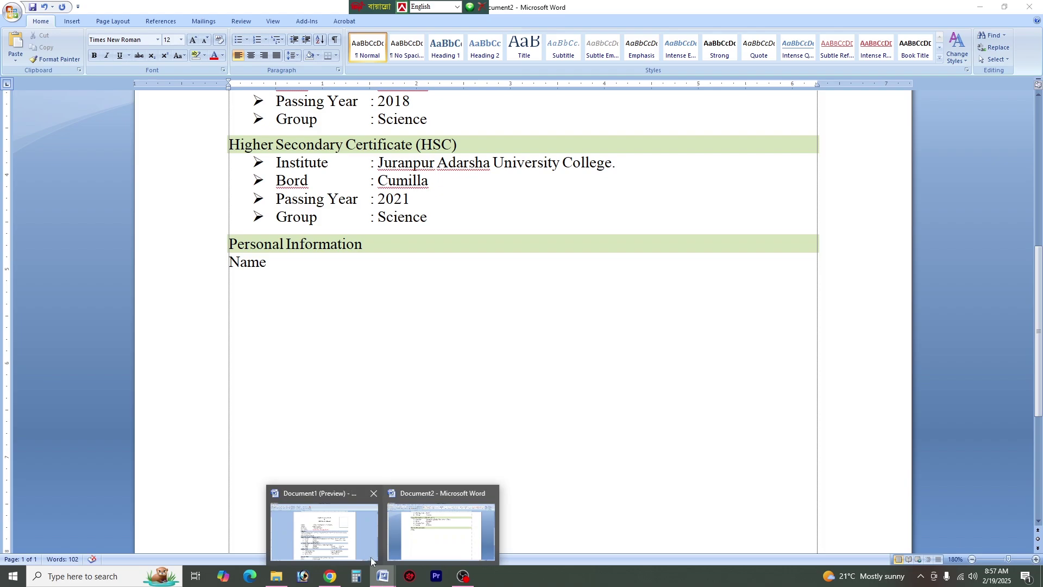
Step: Switch to the existing CV and copy the lines from Father's Name through Address under Personal Address
{"action": "left_click", "coordinate": [366, 552]}
{"action": "scroll", "coordinate": [410, 433], "scroll_direction": "down", "scroll_amount": 4}
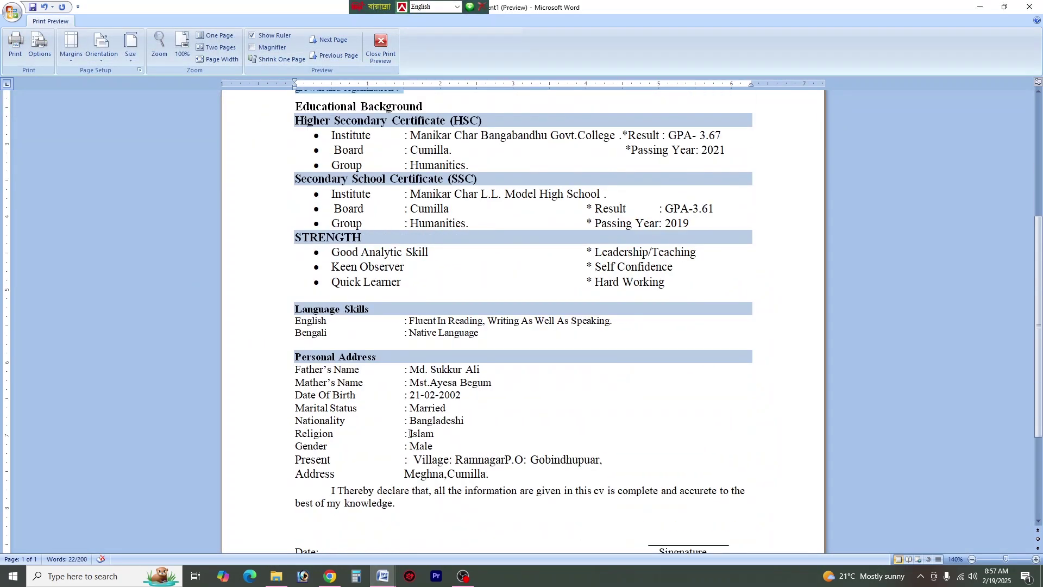
{"action": "scroll", "coordinate": [338, 407], "scroll_direction": "down", "scroll_amount": 2}
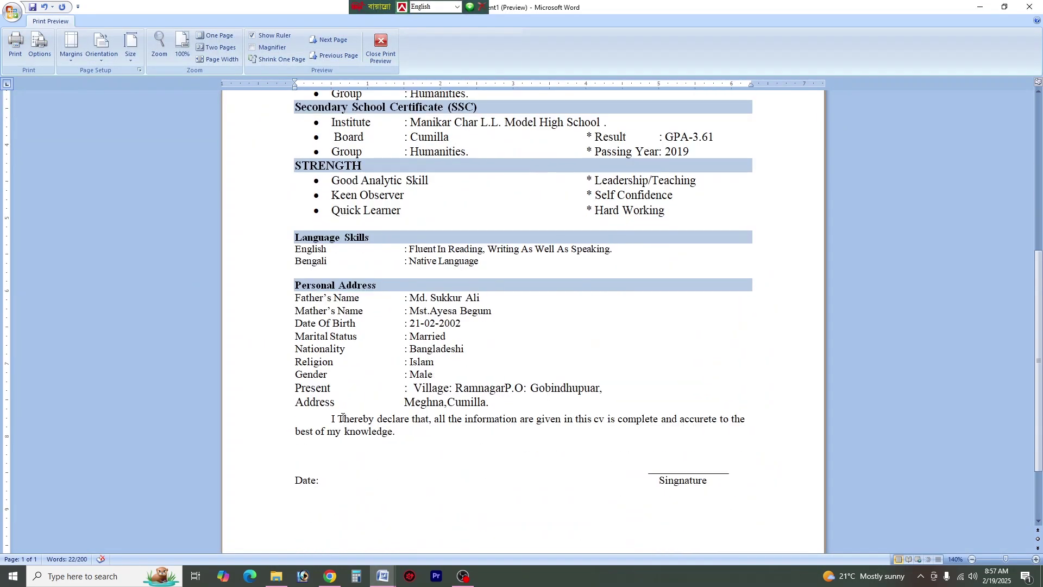
{"action": "left_click_drag", "start_coordinate": [507, 411], "coordinate": [297, 307]}
{"action": "key", "text": "ctrl+c"}
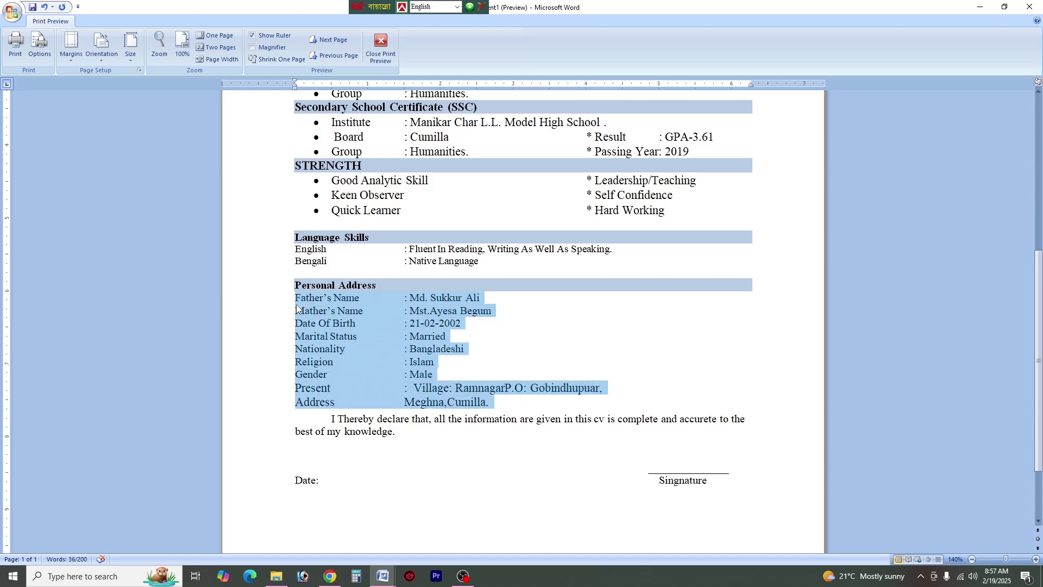
Step: Replace the Name line under Personal Information in the new CV with the copied personal detail lines
{"action": "left_click", "coordinate": [392, 574]}
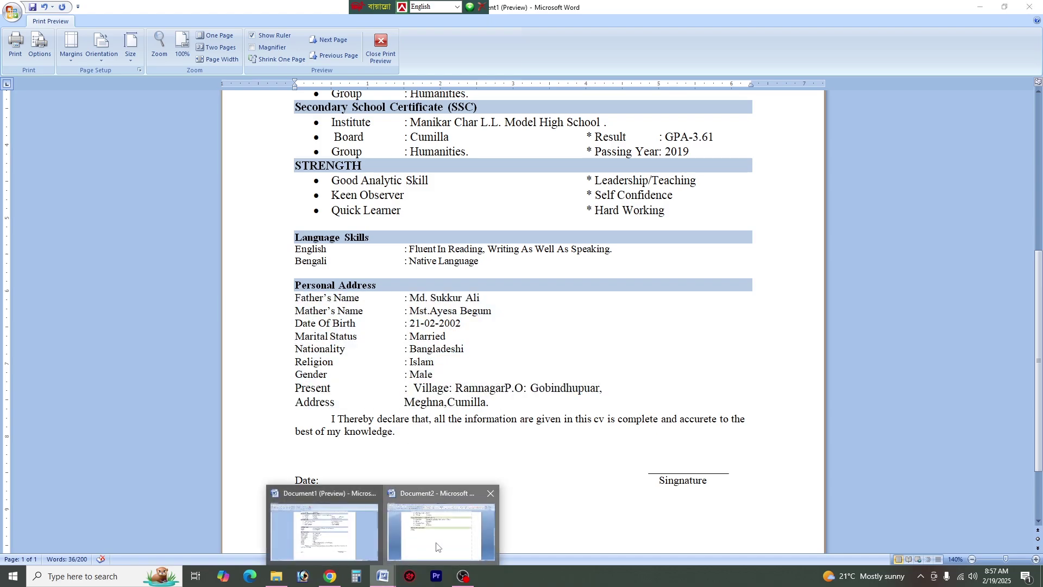
{"action": "left_click", "coordinate": [439, 545]}
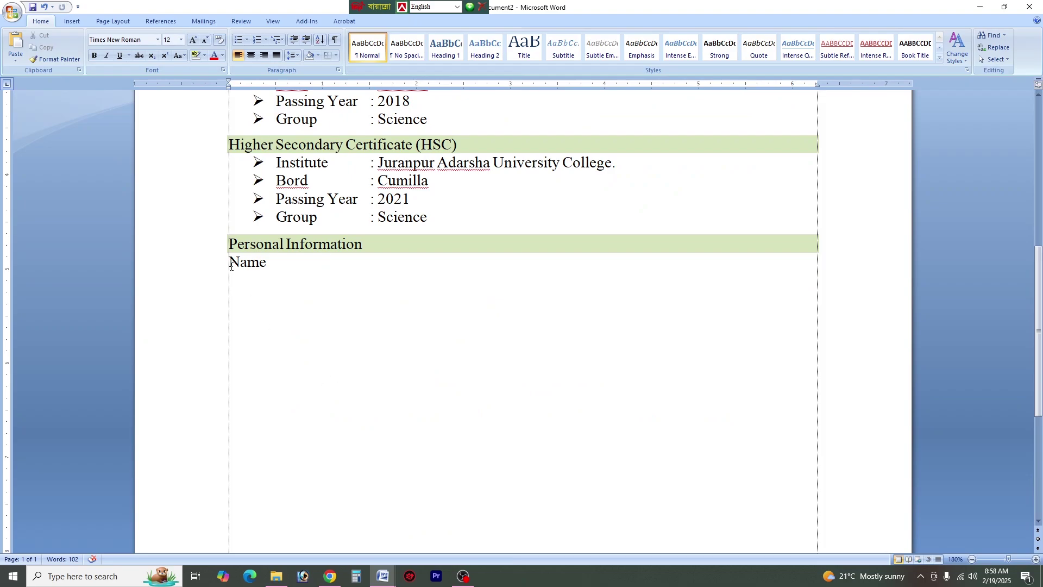
{"action": "left_click_drag", "start_coordinate": [230, 262], "coordinate": [282, 363]}
{"action": "key", "text": "ctrl+v"}
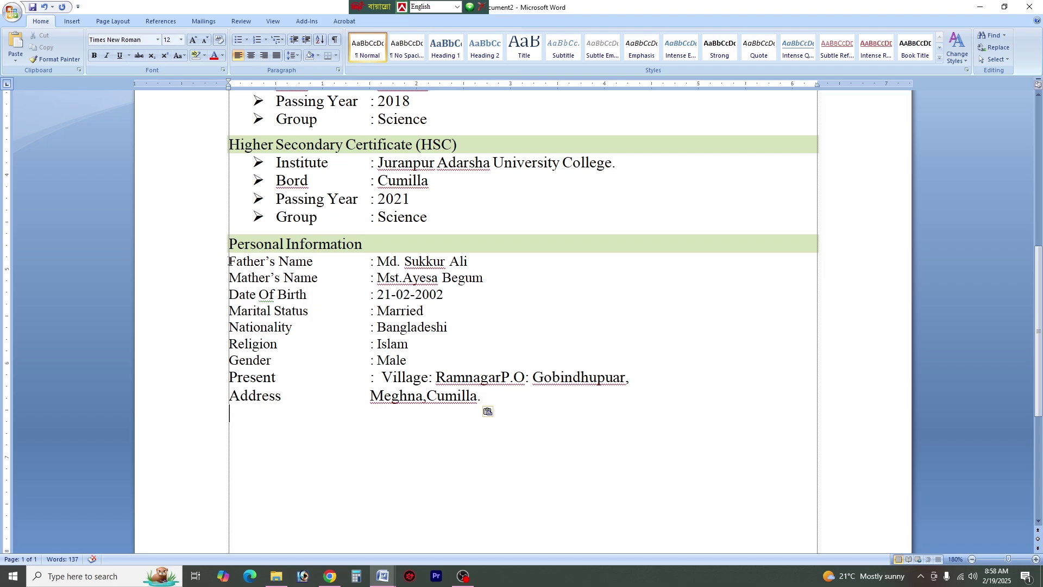
Step: Clear the values for father's name, mother's name, date of birth and marital status, keeping the labels and colons
{"action": "scroll", "coordinate": [400, 399], "scroll_direction": "up", "scroll_amount": 4}
{"action": "scroll", "coordinate": [402, 398], "scroll_direction": "down", "scroll_amount": 3}
{"action": "left_click_drag", "start_coordinate": [468, 309], "coordinate": [377, 309]}
{"action": "key", "text": "BackSpace"}
{"action": "left_click", "coordinate": [481, 326]}
{"action": "left_click_drag", "start_coordinate": [476, 326], "coordinate": [377, 325]}
{"action": "key", "text": "BackSpace"}
{"action": "left_click_drag", "start_coordinate": [444, 342], "coordinate": [378, 359]}
{"action": "key", "text": "BackSpace"}
Step: Clear the Religion and Gender values, keeping their labels and colons
{"action": "left_click", "coordinate": [437, 366]}
{"action": "key", "text": "BackSpace"}
{"action": "left_click_drag", "start_coordinate": [412, 399], "coordinate": [377, 408]}
{"action": "key", "text": "BackSpace"}
{"action": "key", "text": "BackSpace"}
{"action": "left_click_drag", "start_coordinate": [481, 443], "coordinate": [383, 425]}
{"action": "key", "text": "BackSpace"}
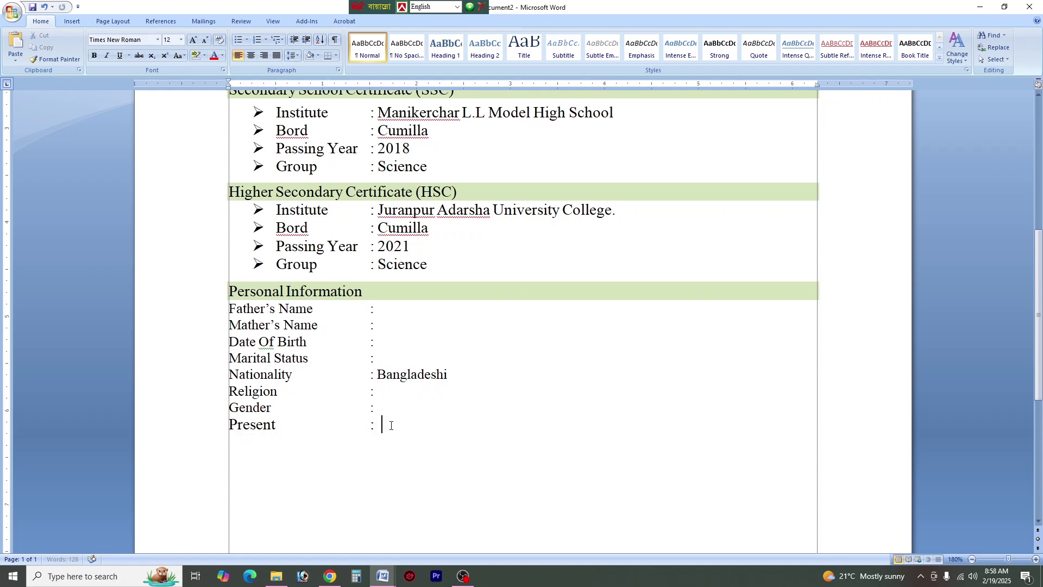
{"action": "key", "text": "ctrl+z"}
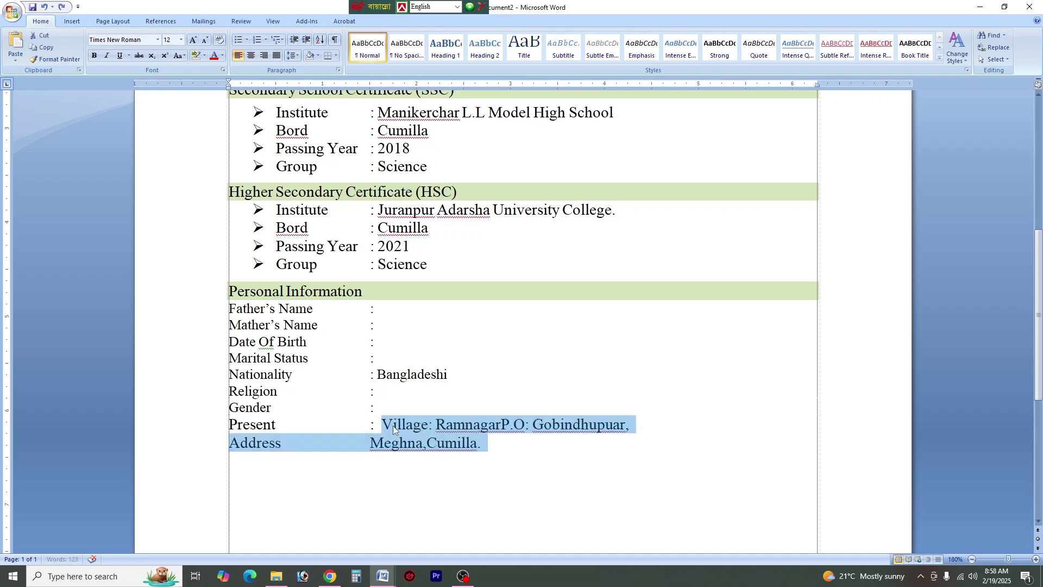
Step: Change the address label from "Present" to "Permanent" and realign its colon with the colons above
{"action": "left_click", "coordinate": [335, 426]}
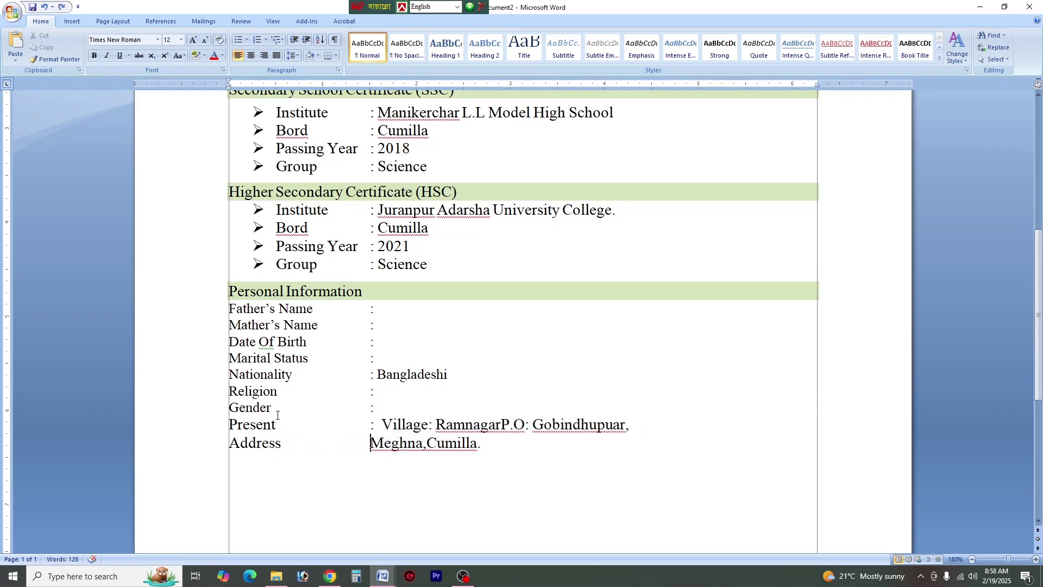
{"action": "scroll", "coordinate": [277, 416], "scroll_direction": "up", "scroll_amount": 6}
{"action": "scroll", "coordinate": [257, 287], "scroll_direction": "down", "scroll_amount": 6}
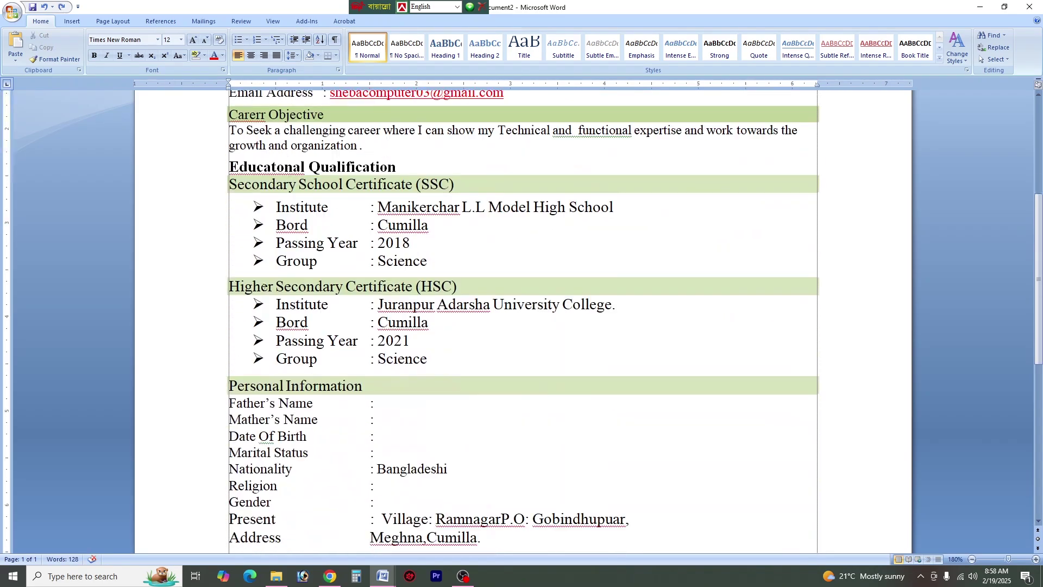
{"action": "left_click_drag", "start_coordinate": [228, 283], "coordinate": [298, 287]}
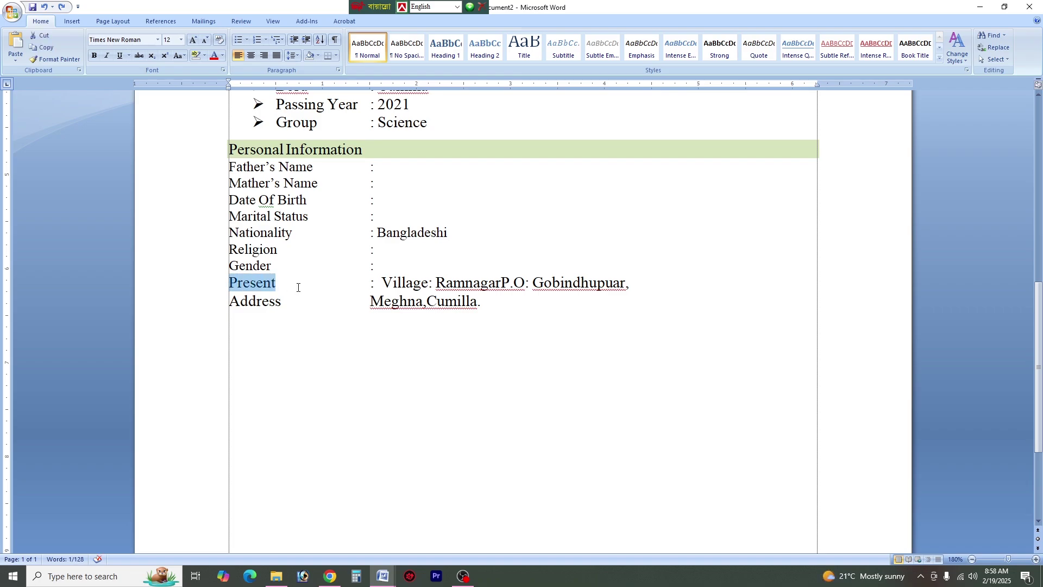
{"action": "type", "text": "Personal"}
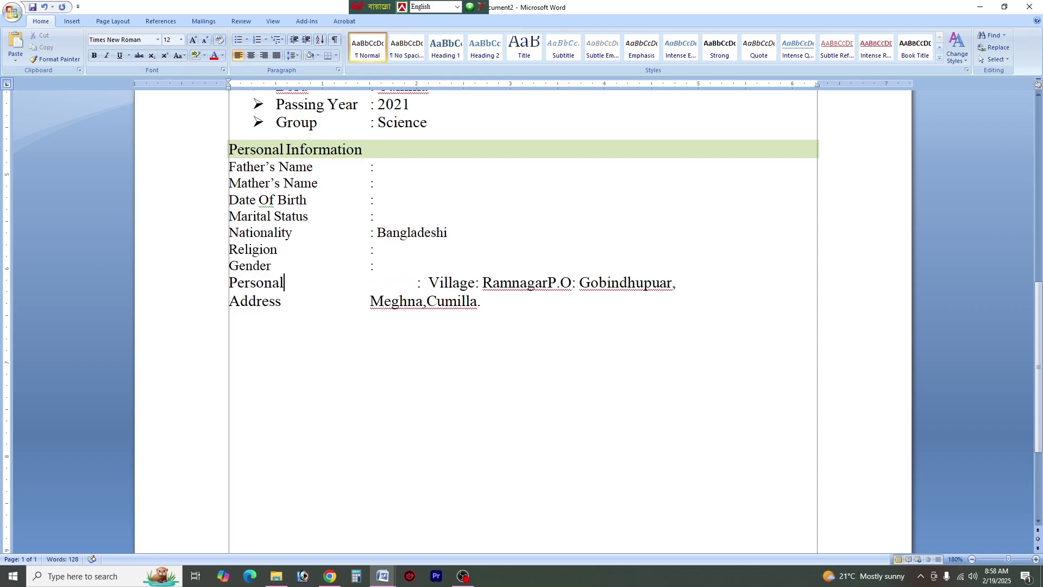
{"action": "key", "text": "BackSpace"}
{"action": "key", "text": "BackSpace"}
{"action": "key", "text": "BackSpace"}
{"action": "key", "text": "BackSpace"}
{"action": "key", "text": "BackSpace"}
{"action": "key", "text": "BackSpace"}
{"action": "type", "text": "rmanent"}
{"action": "left_click", "coordinate": [417, 283]}
{"action": "key", "text": "BackSpace"}
Step: Copy the Personal Information heading and paste it below the permanent address, leaving an empty line between
{"action": "scroll", "coordinate": [383, 339], "scroll_direction": "up", "scroll_amount": 3}
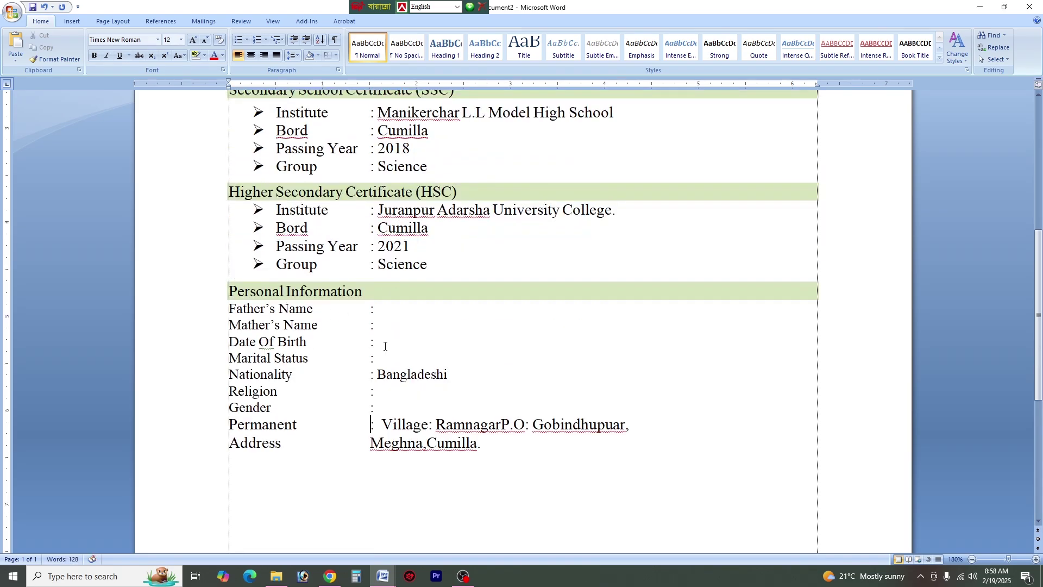
{"action": "scroll", "coordinate": [357, 343], "scroll_direction": "up", "scroll_amount": 8}
{"action": "scroll", "coordinate": [397, 348], "scroll_direction": "down", "scroll_amount": 9}
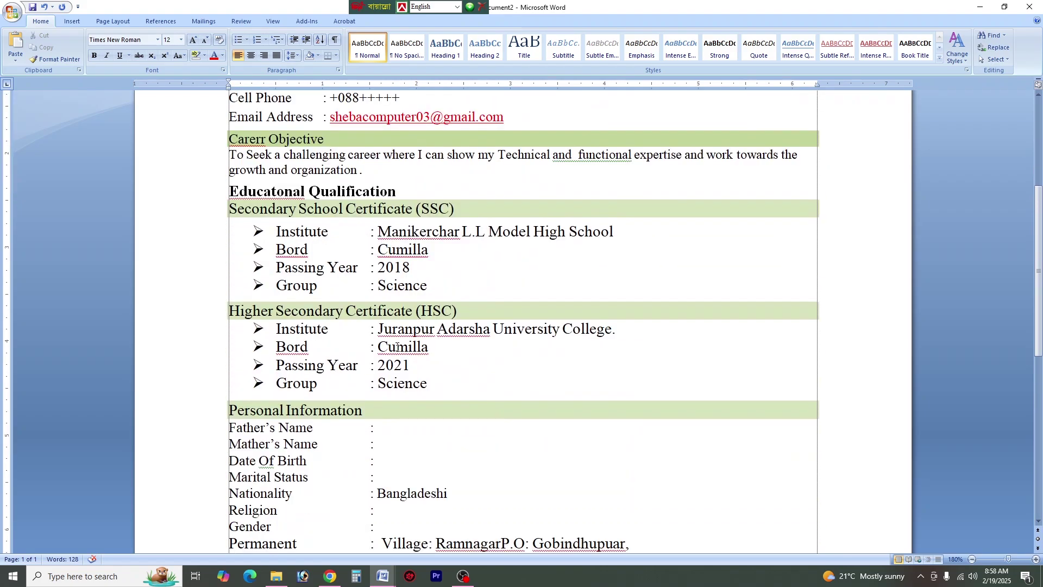
{"action": "scroll", "coordinate": [397, 348], "scroll_direction": "up", "scroll_amount": 4}
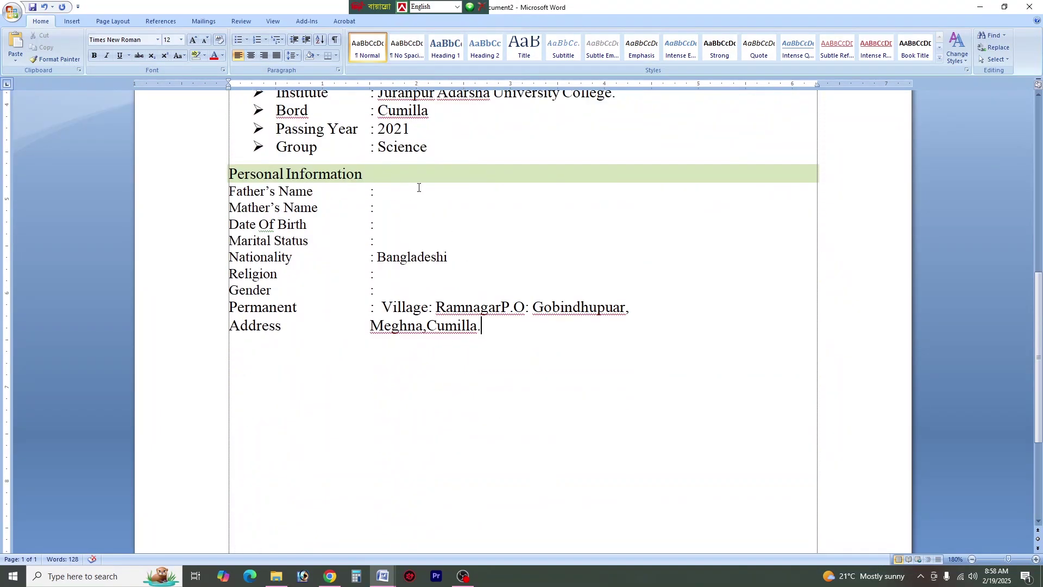
{"action": "triple_click", "coordinate": [396, 175]}
{"action": "key", "text": "ctrl+c"}
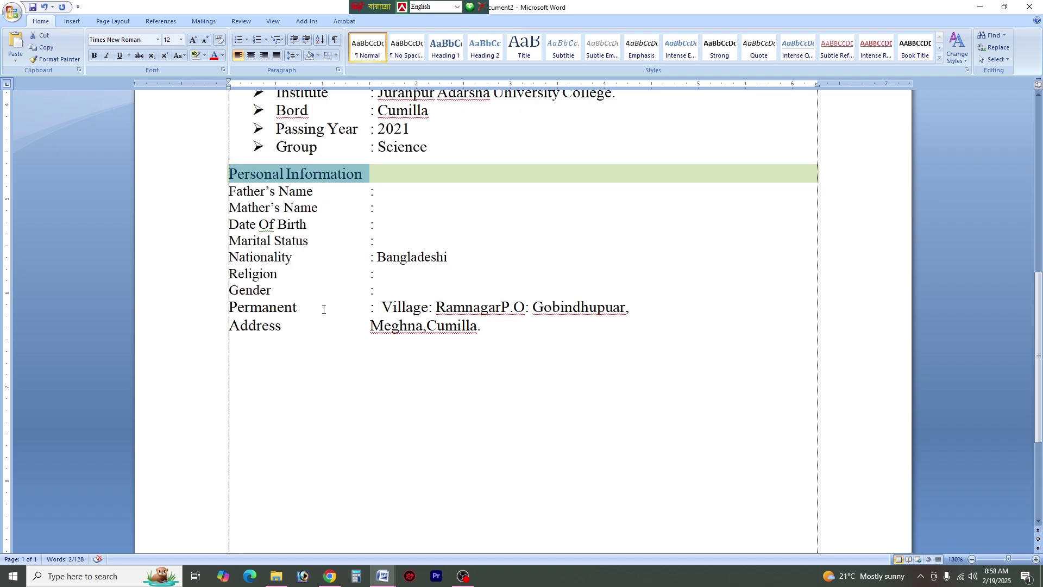
{"action": "left_click", "coordinate": [361, 391]}
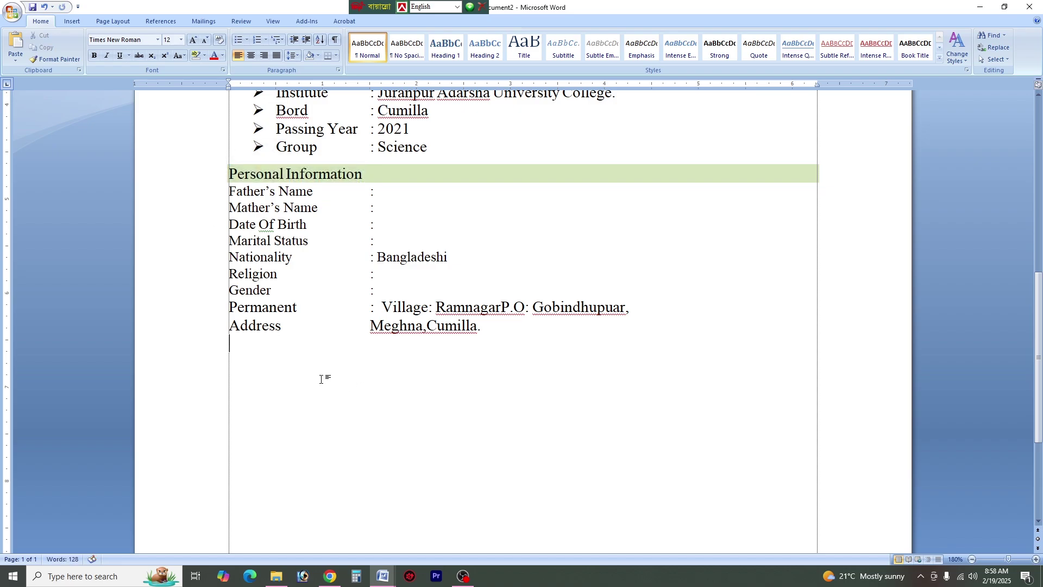
{"action": "key", "text": "ctrl+v"}
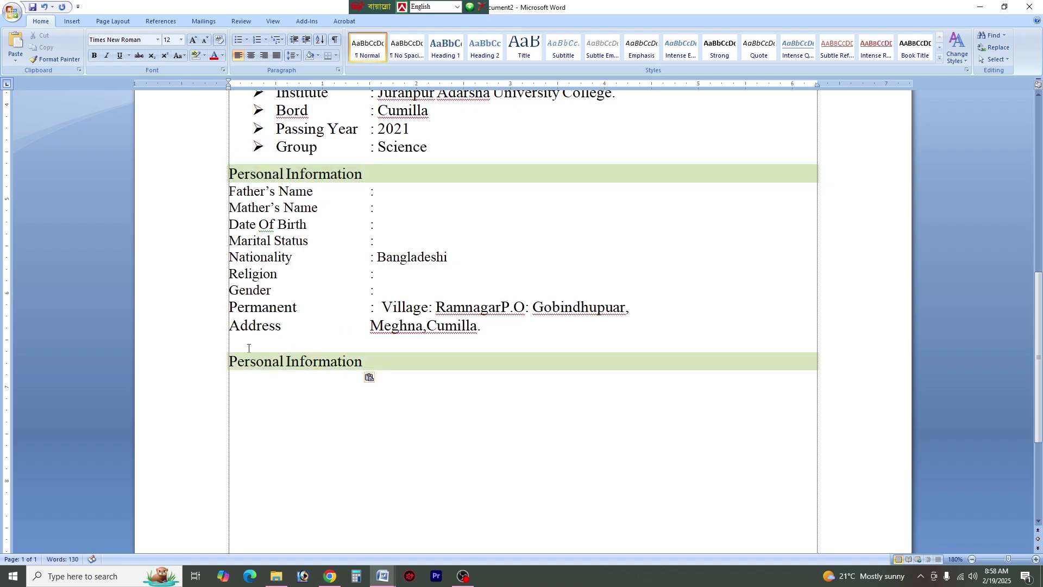
Step: Reduce the font size of the empty line above the pasted heading to tighten the gap
{"action": "left_click", "coordinate": [205, 40]}
{"action": "left_click", "coordinate": [205, 40]}
{"action": "left_click", "coordinate": [205, 39]}
{"action": "left_click", "coordinate": [206, 40]}
Step: Replace the text of the second Personal Information heading with "Computer Skill"
{"action": "left_click_drag", "start_coordinate": [364, 356], "coordinate": [304, 338]}
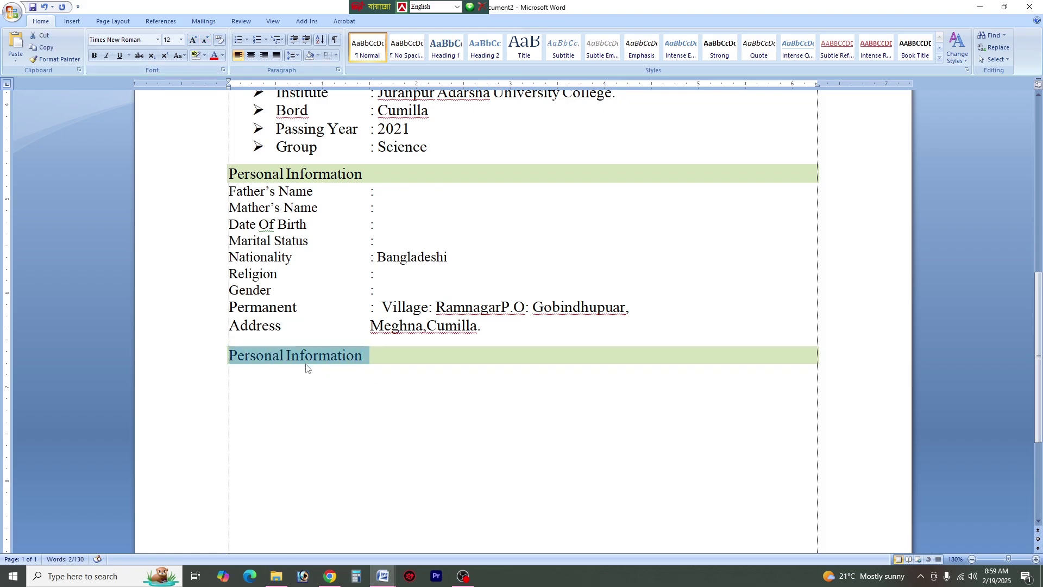
{"action": "type", "text": "Comput"}
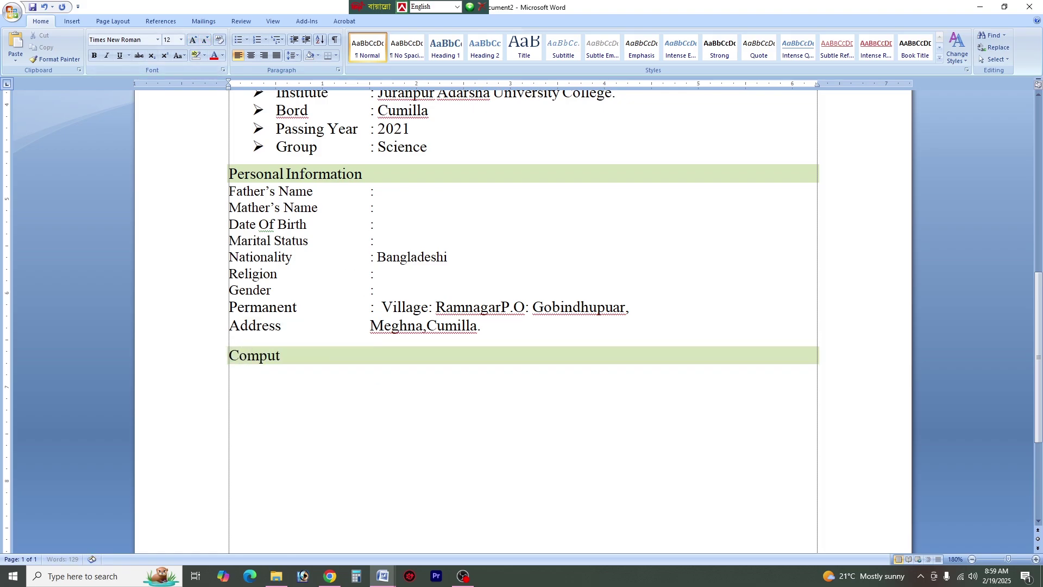
{"action": "type", "text": "er Skills"}
{"action": "key", "text": "BackSpace"}
Step: Below the Computer Skill heading, add an Institute line reading "National Youth Devolapmet Technolongy"
{"action": "left_click", "coordinate": [249, 393]}
{"action": "type", "text": "Institute\t"}
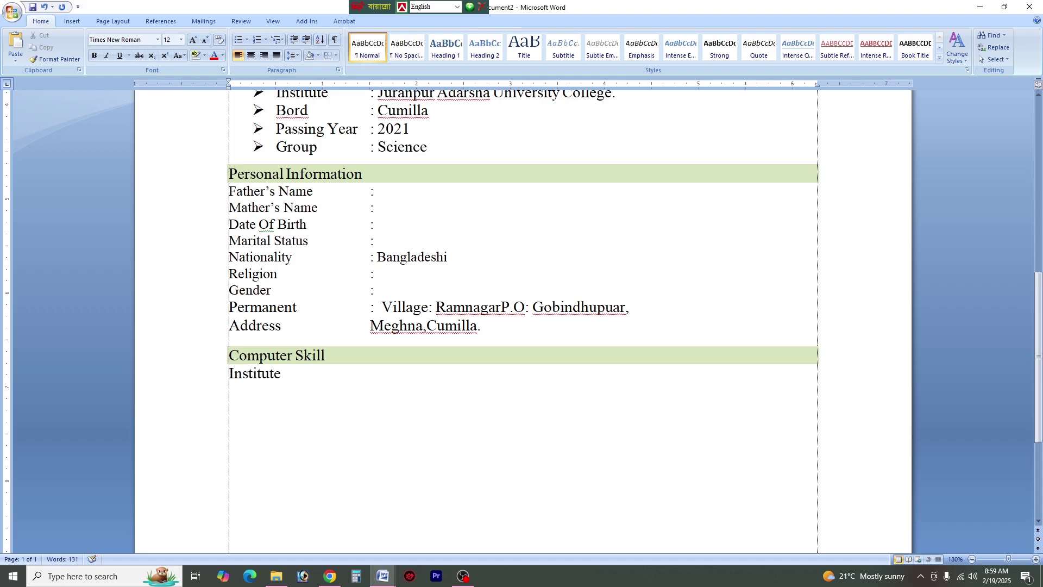
{"action": "type", "text": ": National Youth De"}
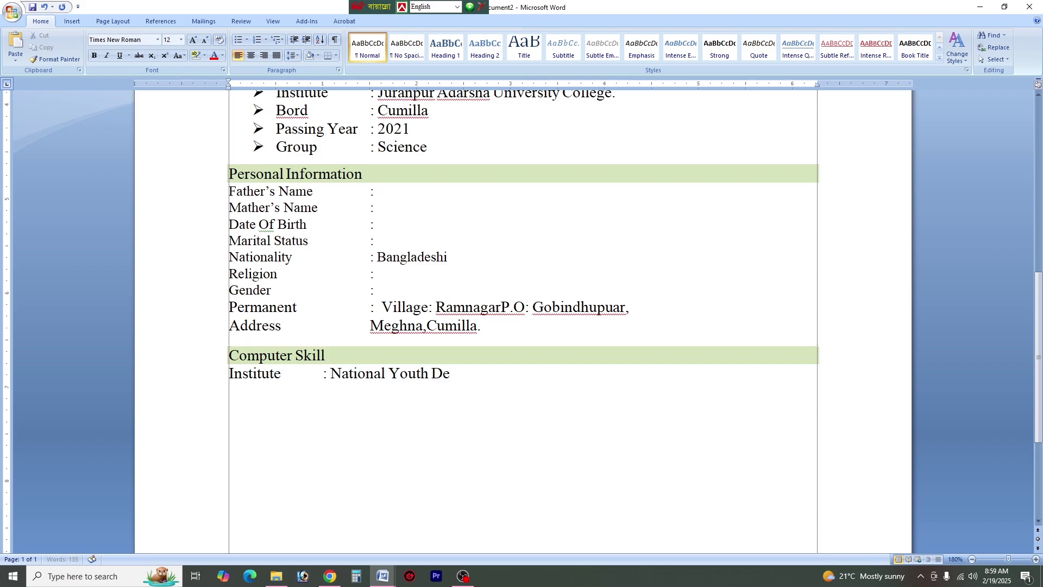
{"action": "type", "text": "volapmet I"}
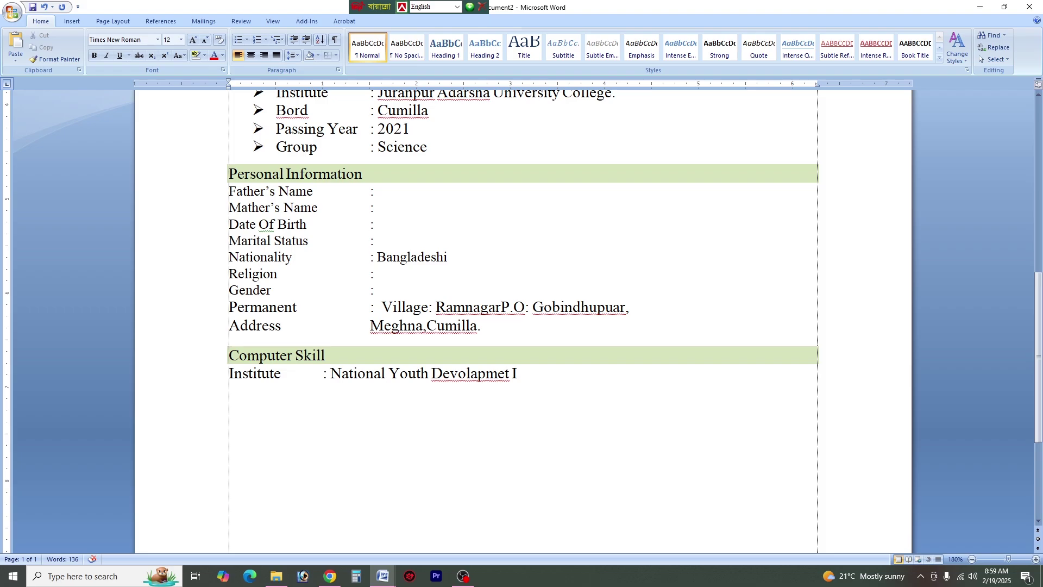
{"action": "type", "text": "n"}
{"action": "key", "text": "BackSpace"}
{"action": "key", "text": "BackSpace"}
{"action": "key", "text": "BackSpace"}
{"action": "type", "text": "te"}
{"action": "key", "text": "BackSpace"}
{"action": "key", "text": "BackSpace"}
{"action": "type", "text": "Technolongy & "}
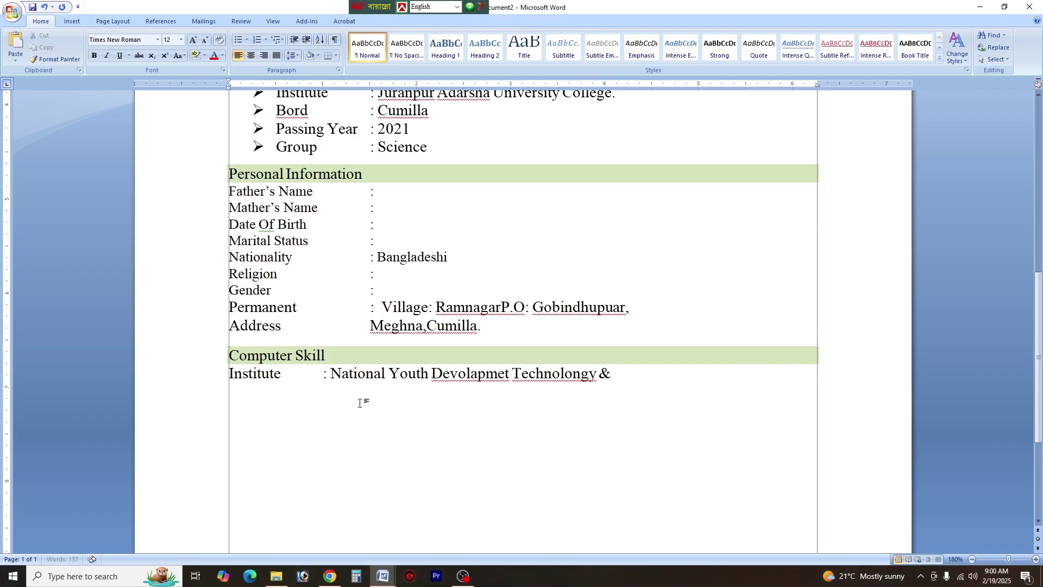
{"action": "type", "text": "Ins"}
{"action": "type", "text": "ti"}
{"action": "key", "text": "BackSpace"}
{"action": "type", "text": "\\"}
{"action": "key", "text": "BackSpace"}
{"action": "key", "text": "BackSpace"}
{"action": "key", "text": "BackSpace"}
{"action": "key", "text": "BackSpace"}
{"action": "key", "text": "BackSpace"}
{"action": "key", "text": "BackSpace"}
{"action": "key", "text": "BackSpace"}
Step: Add a Duration line reading "6 Months." and a Location line reading "Dhaka, Bangladesh." below the Institute line
{"action": "key", "text": "Return"}
{"action": "type", "text": "Duration\t: 6 M"}
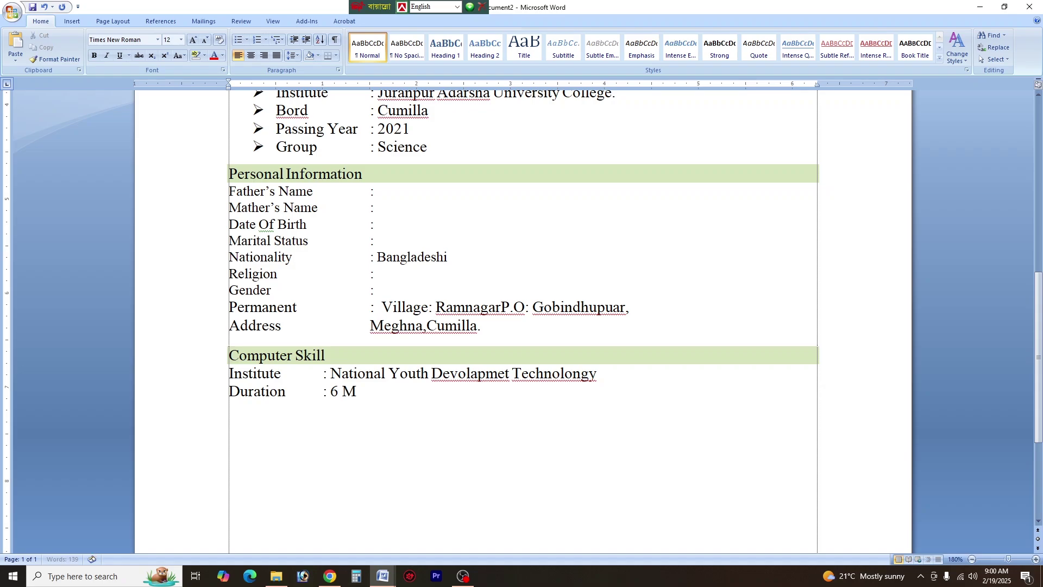
{"action": "type", "text": "onths."}
{"action": "key", "text": "Return"}
{"action": "type", "text": "Location"}
{"action": "key", "text": "Tab"}
{"action": "type", "text": ": "}
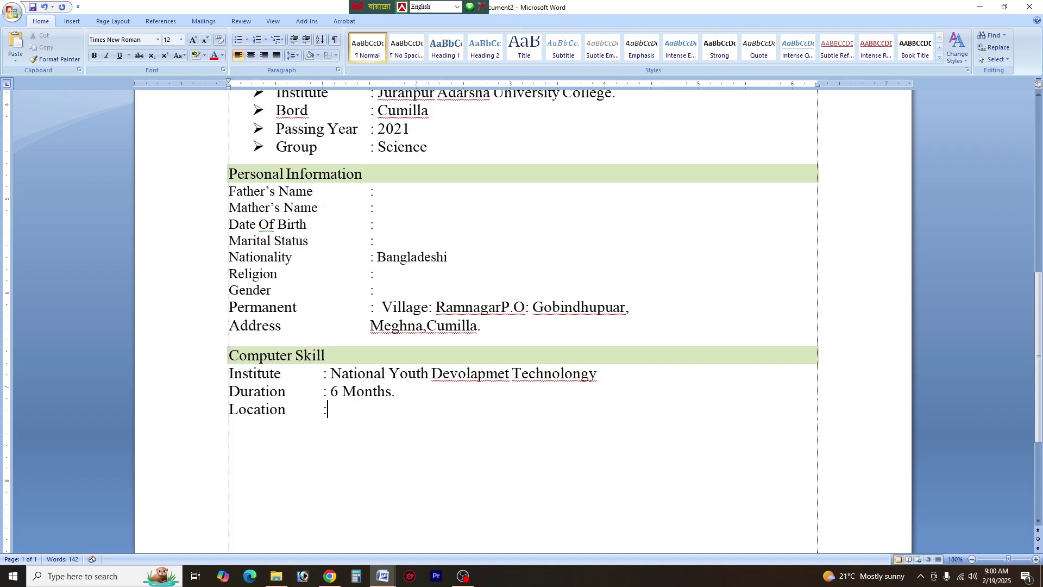
{"action": "type", "text": "Dhaka, Bangla"}
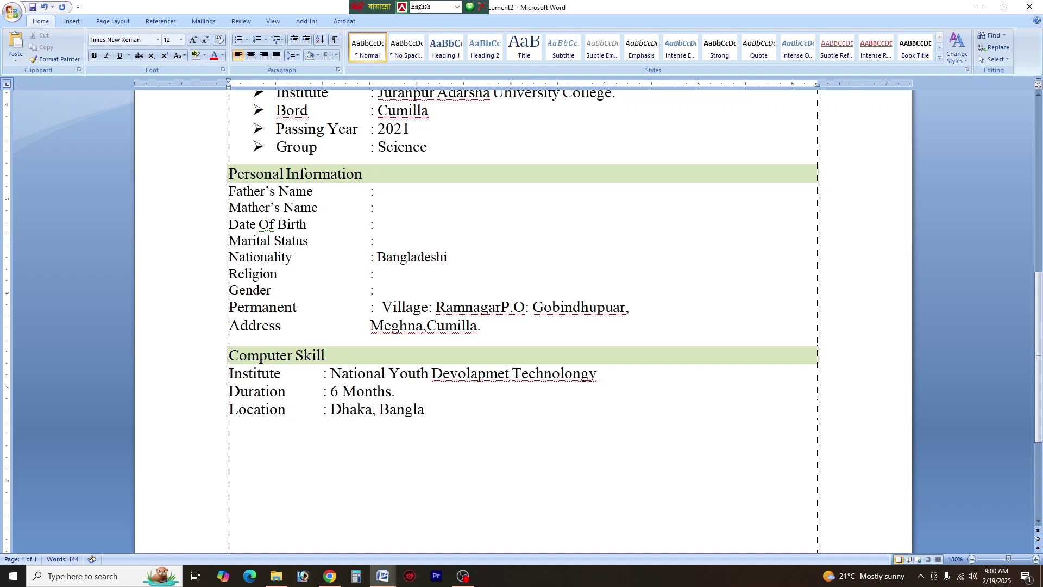
{"action": "type", "text": "desh."}
Step: Check the layout of the whole CV in print preview and return to editing
{"action": "scroll", "coordinate": [293, 389], "scroll_direction": "down", "scroll_amount": 3}
{"action": "scroll", "coordinate": [300, 380], "scroll_direction": "up", "scroll_amount": 7}
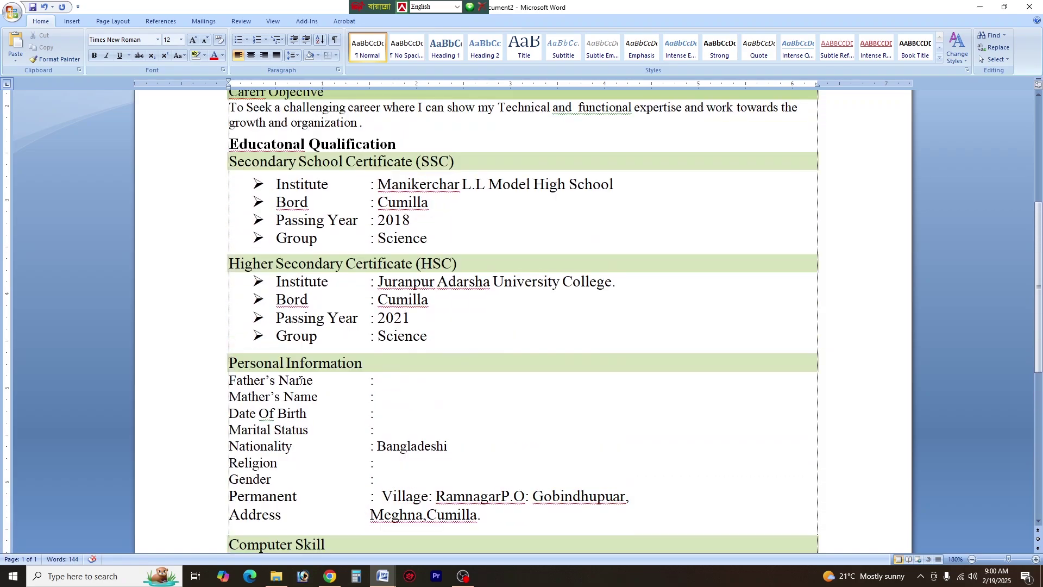
{"action": "scroll", "coordinate": [300, 381], "scroll_direction": "up", "scroll_amount": 1}
{"action": "scroll", "coordinate": [313, 415], "scroll_direction": "down", "scroll_amount": 5}
{"action": "scroll", "coordinate": [313, 416], "scroll_direction": "down", "scroll_amount": 3, "text": "ctrl"}
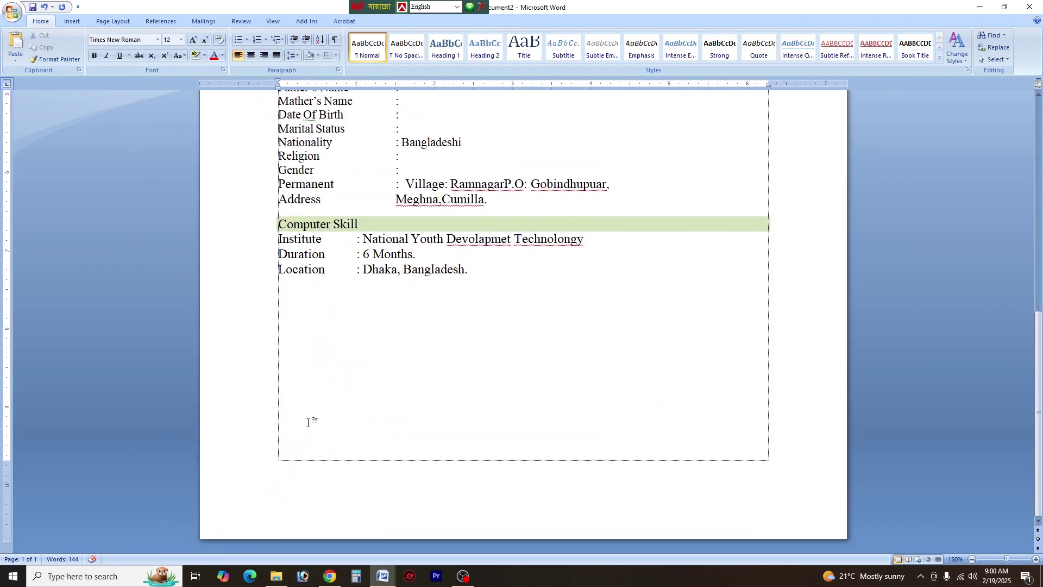
{"action": "key", "text": "ctrl+F2"}
{"action": "left_click", "coordinate": [174, 232]}
{"action": "scroll", "coordinate": [233, 354], "scroll_direction": "down", "scroll_amount": 3}
{"action": "scroll", "coordinate": [221, 372], "scroll_direction": "up", "scroll_amount": 3}
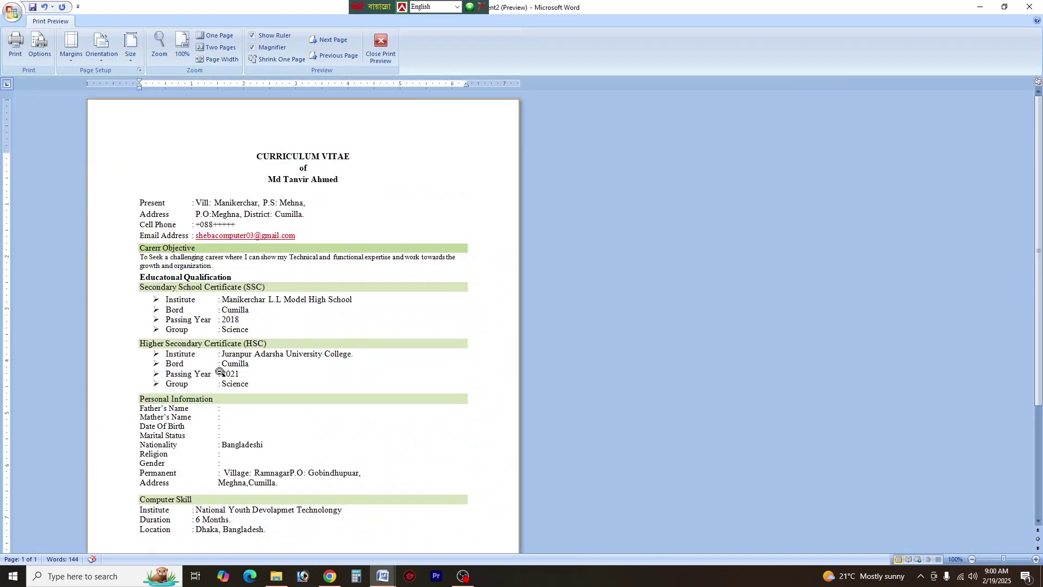
{"action": "scroll", "coordinate": [305, 352], "scroll_direction": "down", "scroll_amount": 2}
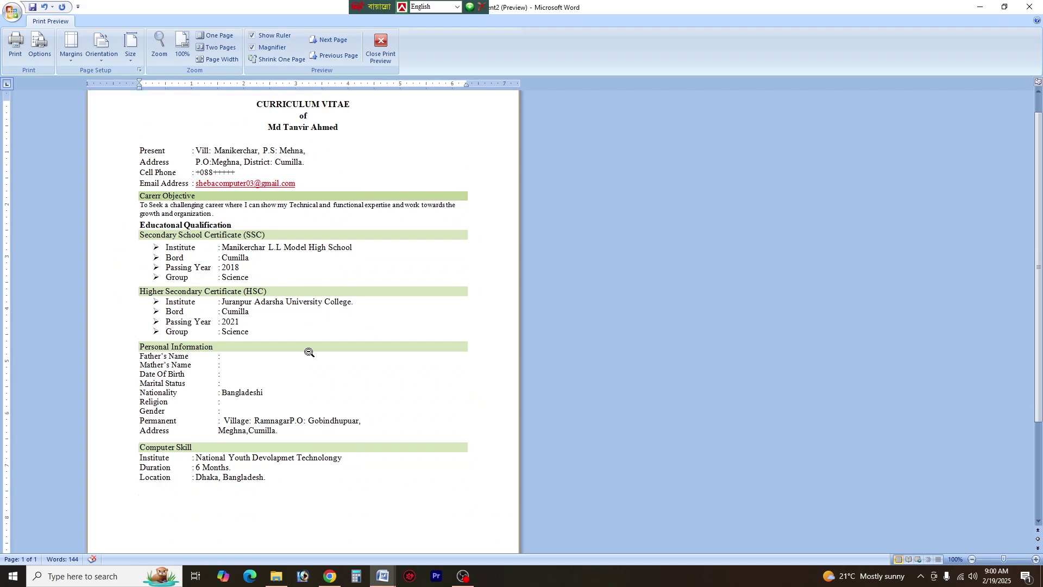
{"action": "key", "text": "Escape"}
{"action": "scroll", "coordinate": [449, 324], "scroll_direction": "up", "scroll_amount": 5}
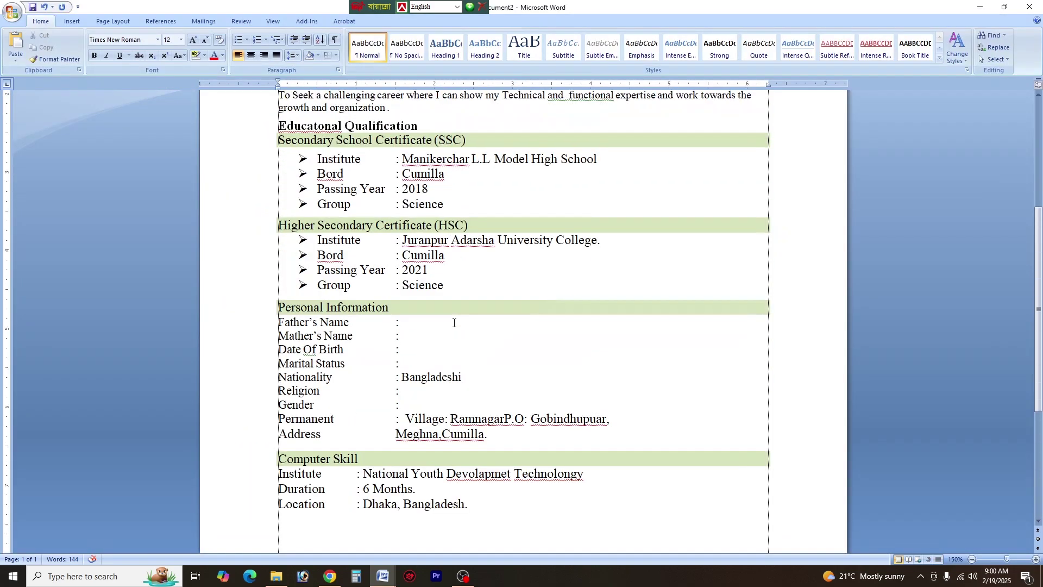
Step: Copy the closing declaration together with the date and signature lines from the existing CV
{"action": "scroll", "coordinate": [450, 324], "scroll_direction": "down", "scroll_amount": 3}
{"action": "mouse_move", "coordinate": [390, 578]}
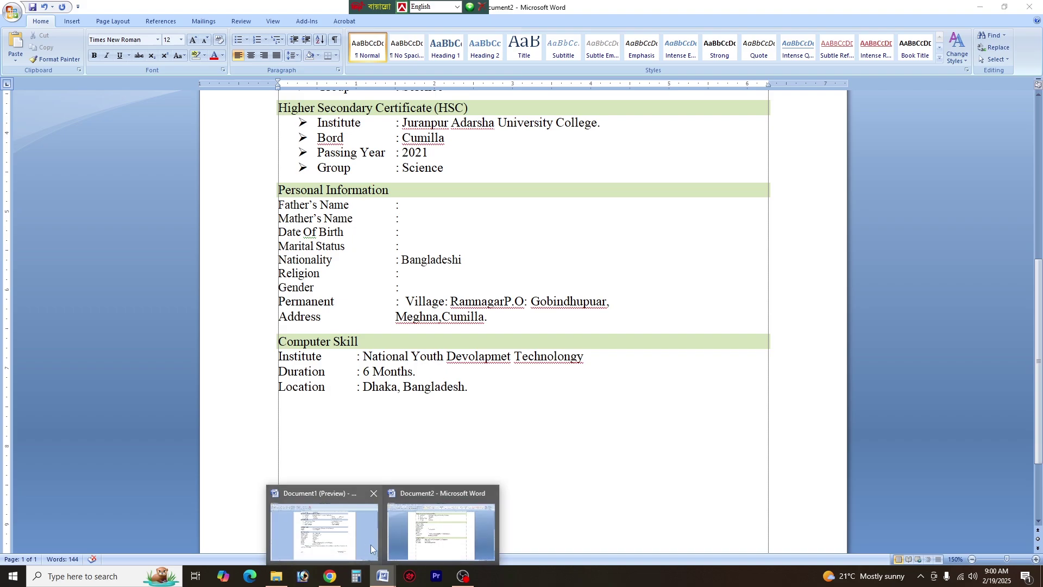
{"action": "left_click", "coordinate": [348, 543]}
{"action": "left_click", "coordinate": [329, 431]}
{"action": "left_click_drag", "start_coordinate": [332, 423], "coordinate": [740, 483]}
{"action": "key", "text": "ctrl+c"}
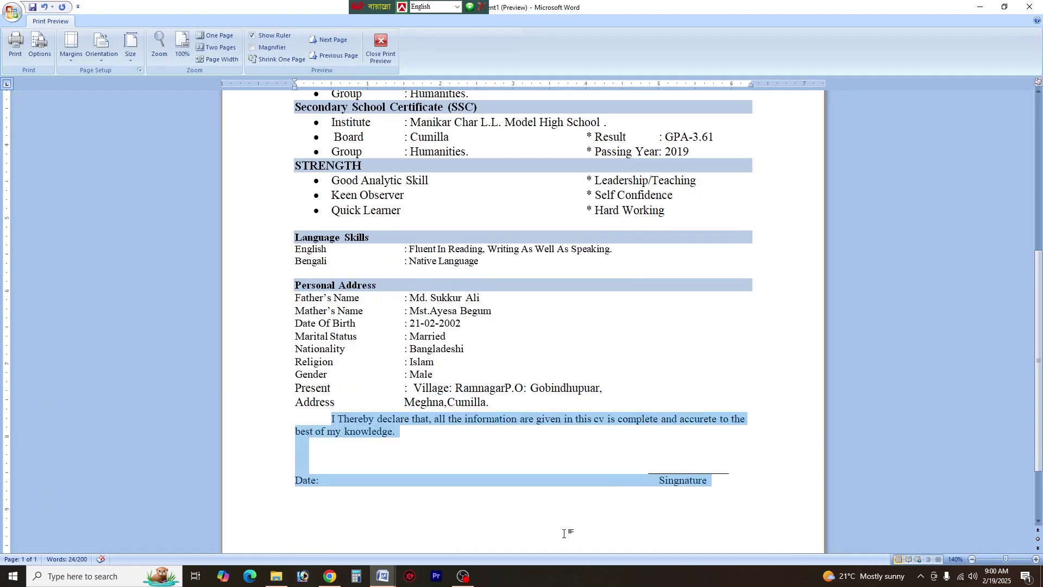
{"action": "mouse_move", "coordinate": [402, 579]}
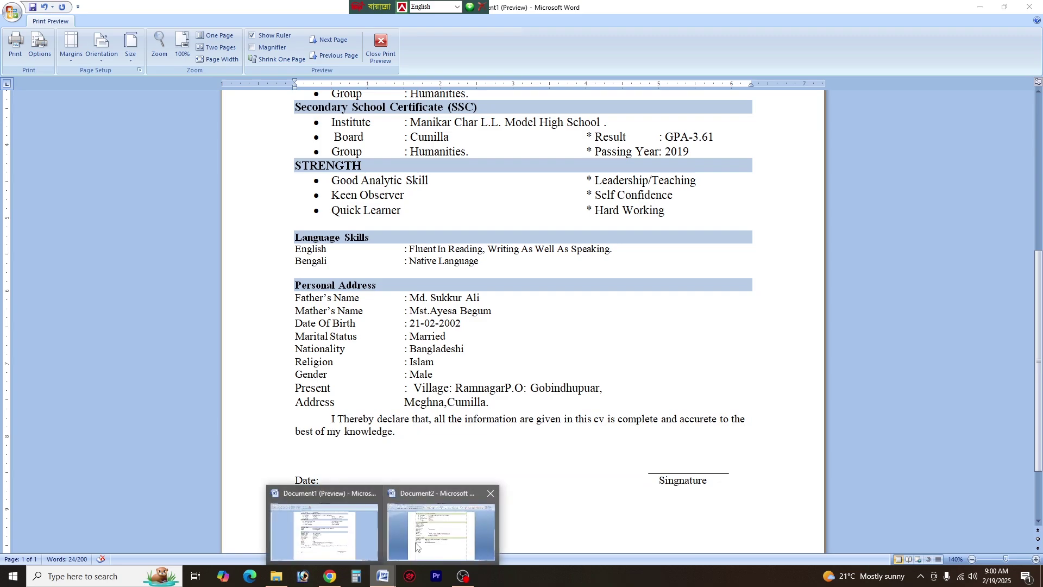
Step: Switch to the new CV and paste the copied declaration with its date and signature lines below the Location line, leaving a blank line between
{"action": "left_click", "coordinate": [432, 538]}
{"action": "left_click", "coordinate": [502, 401]}
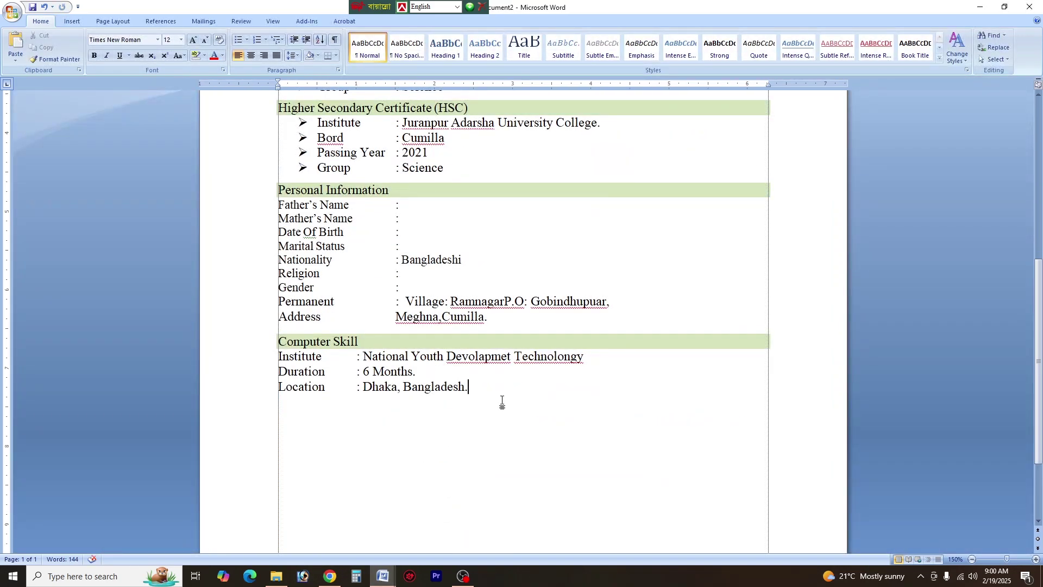
{"action": "key", "text": "Return"}
{"action": "key", "text": "Return"}
{"action": "key", "text": "ctrl+v"}
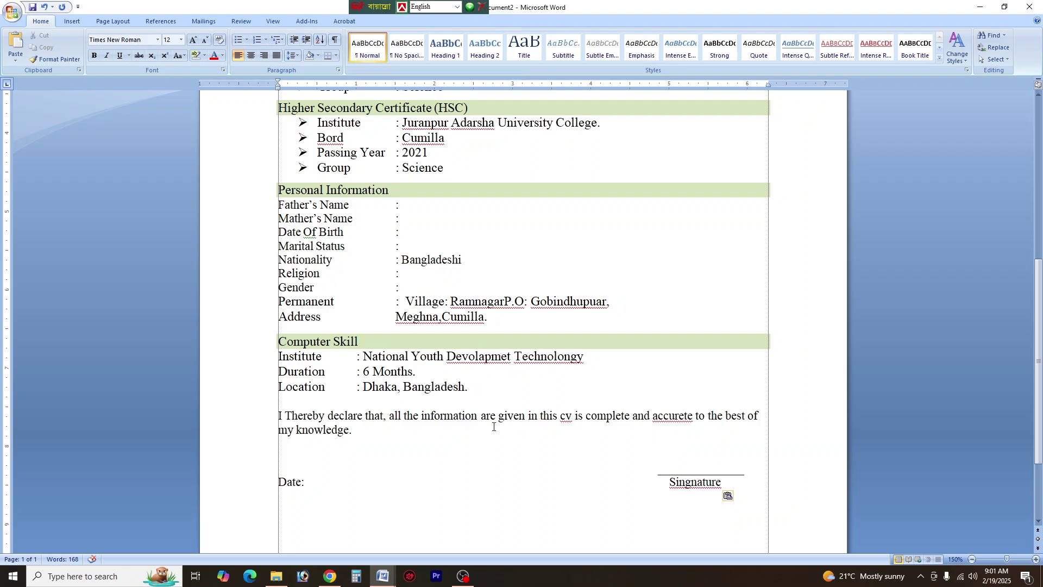
{"action": "scroll", "coordinate": [607, 435], "scroll_direction": "down", "scroll_amount": 1}
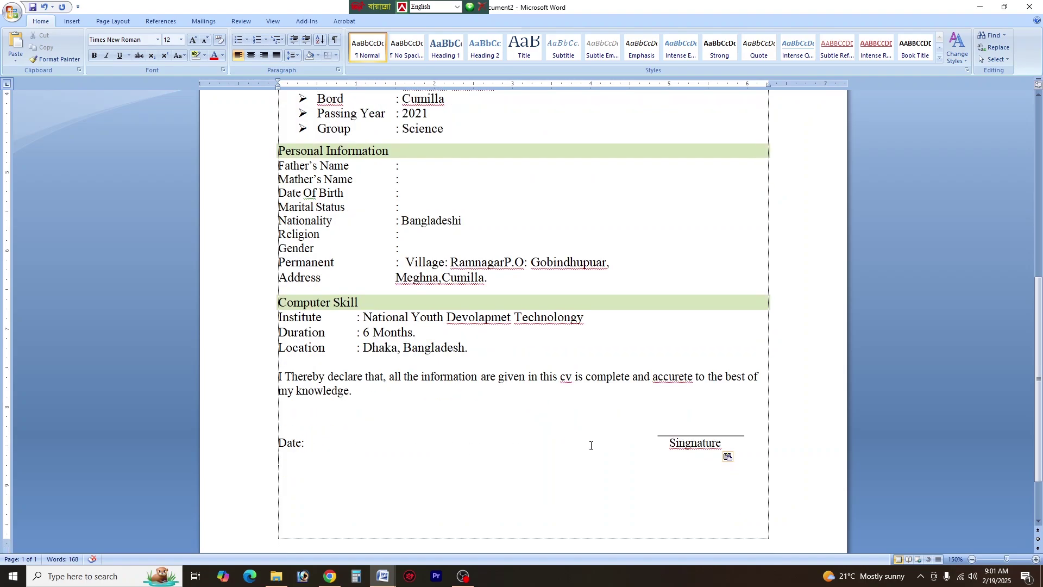
Step: Try deleting the drawn line above the signature label and undo the deletion
{"action": "left_click", "coordinate": [359, 443]}
{"action": "left_click", "coordinate": [697, 443]}
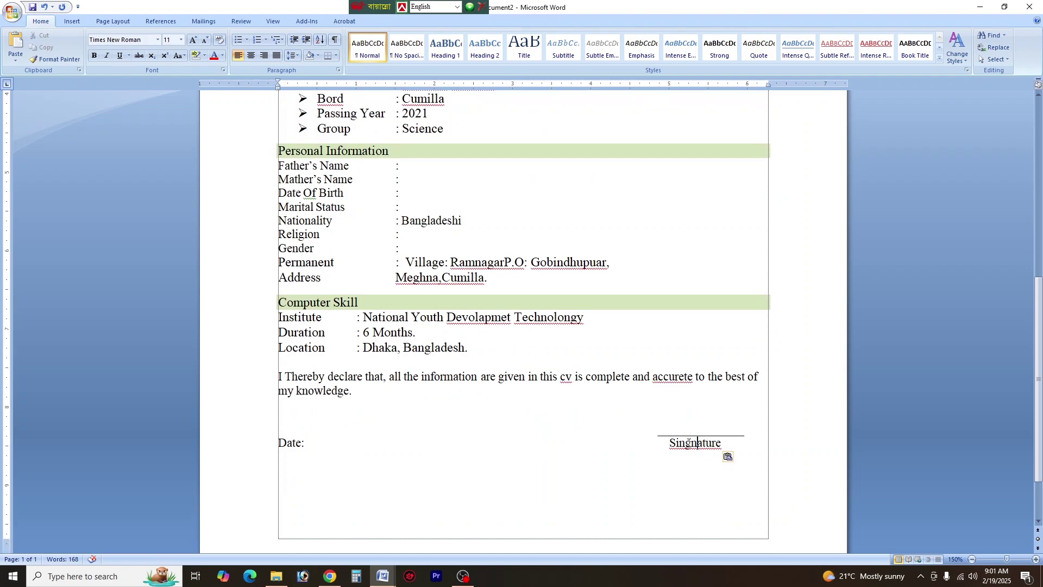
{"action": "left_click", "coordinate": [674, 438]}
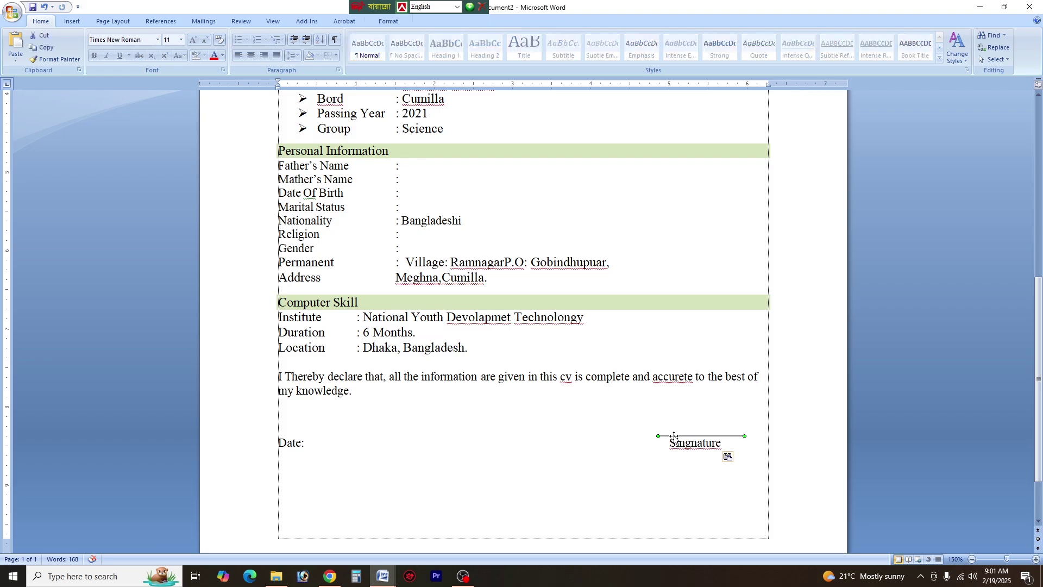
{"action": "key", "text": "Delete"}
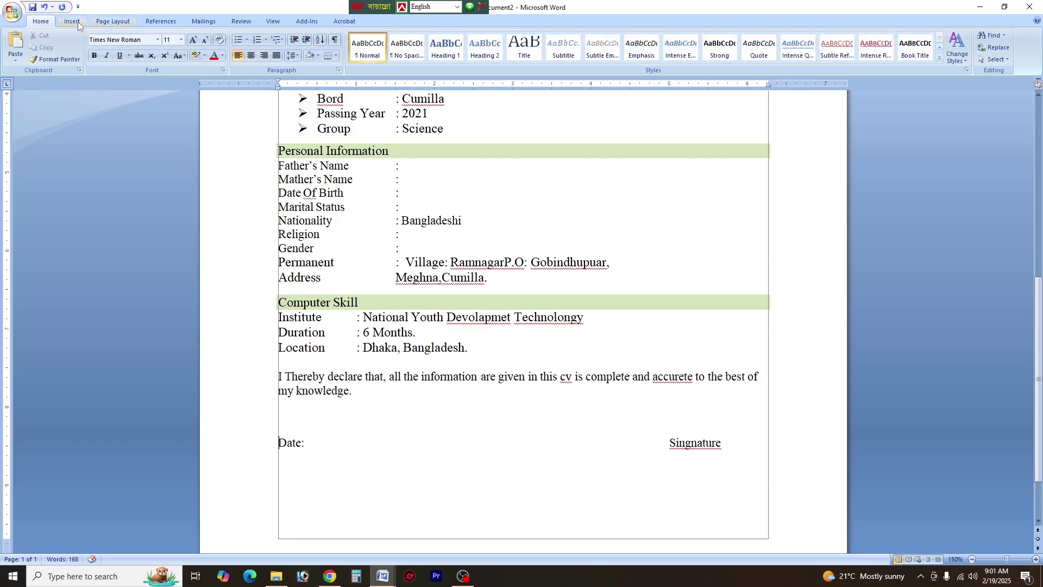
{"action": "key", "text": "ctrl+z"}
{"action": "left_click", "coordinate": [631, 441]}
Step: Review the new CV's headings, education entries and personal information from its title downward
{"action": "scroll", "coordinate": [646, 441], "scroll_direction": "up", "scroll_amount": 3}
{"action": "scroll", "coordinate": [646, 441], "scroll_direction": "up", "scroll_amount": 7}
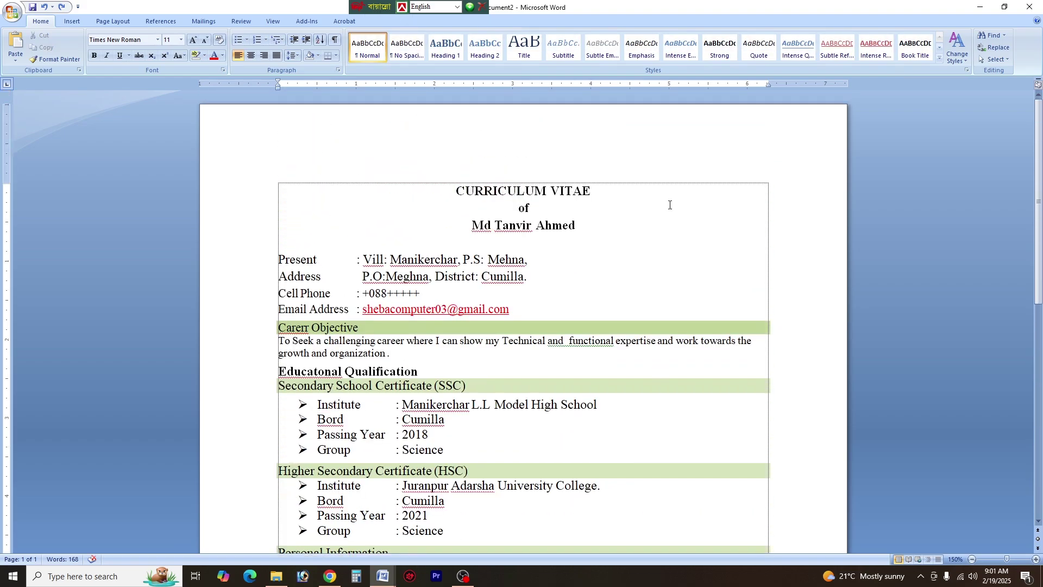
{"action": "scroll", "coordinate": [679, 283], "scroll_direction": "down", "scroll_amount": 5}
{"action": "scroll", "coordinate": [473, 343], "scroll_direction": "up", "scroll_amount": 5}
{"action": "scroll", "coordinate": [473, 344], "scroll_direction": "down", "scroll_amount": 2}
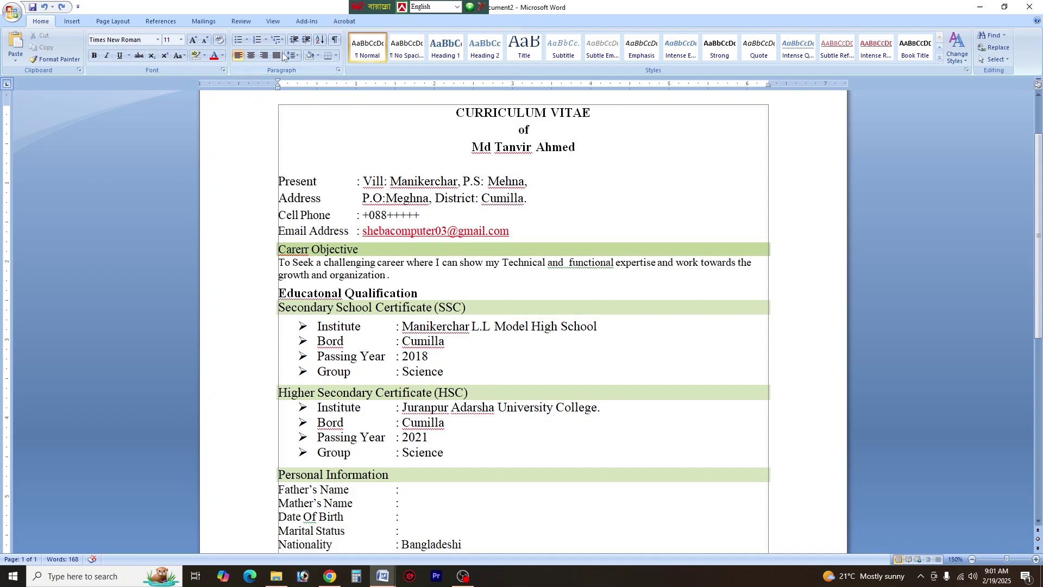
{"action": "scroll", "coordinate": [386, 378], "scroll_direction": "down", "scroll_amount": 3}
{"action": "scroll", "coordinate": [386, 378], "scroll_direction": "up", "scroll_amount": 3}
{"action": "scroll", "coordinate": [386, 378], "scroll_direction": "down", "scroll_amount": 3}
{"action": "scroll", "coordinate": [387, 376], "scroll_direction": "up", "scroll_amount": 4}
{"action": "scroll", "coordinate": [388, 375], "scroll_direction": "up", "scroll_amount": 1}
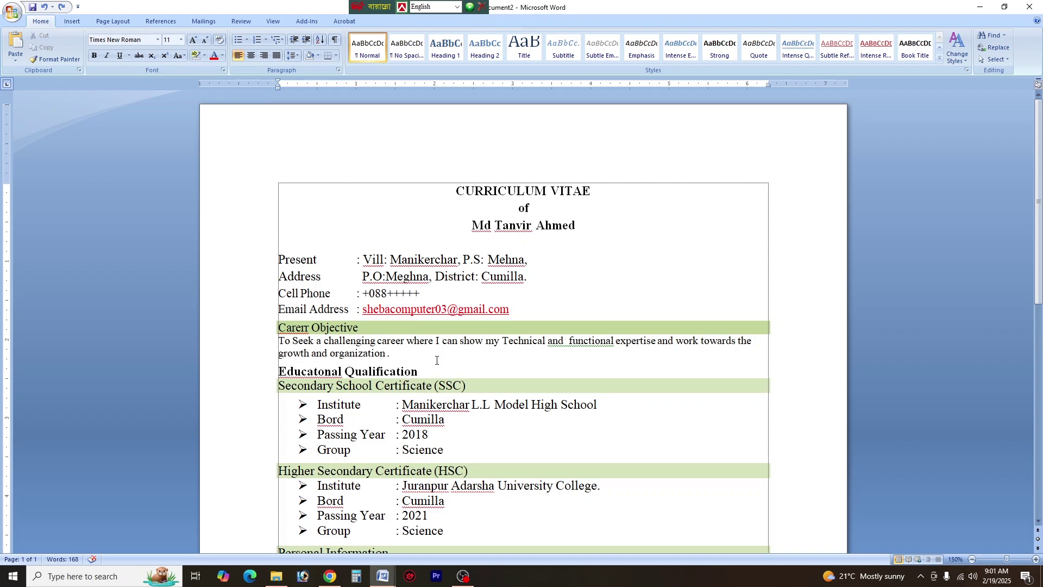
{"action": "left_click", "coordinate": [462, 576]}
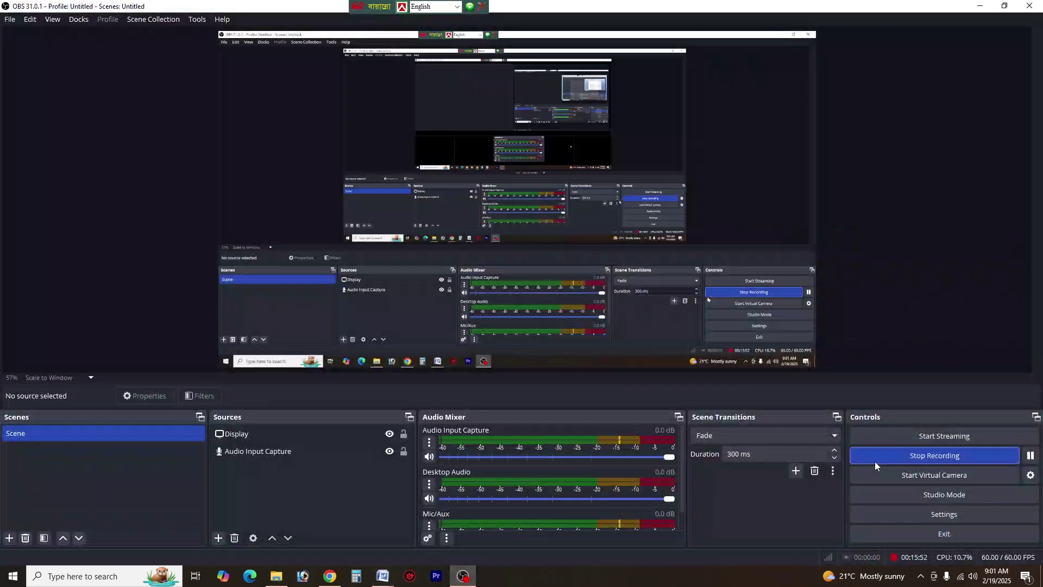